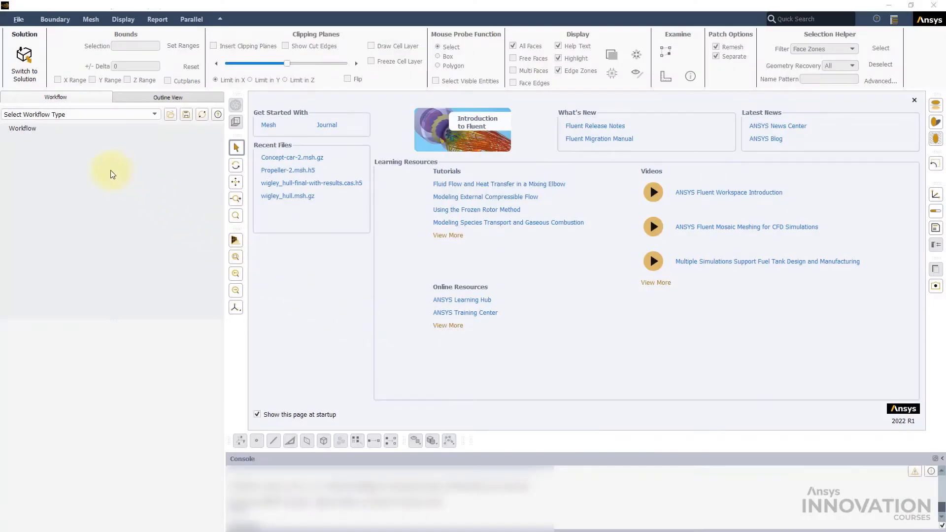
Step: Start a new Watertight Geometry meshing workflow
{"action": "left_click", "coordinate": [110, 115]}
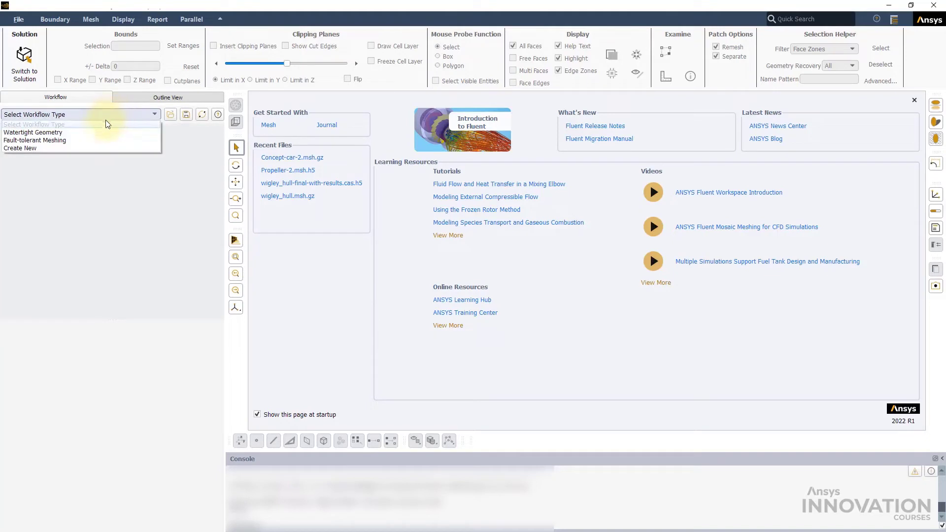
{"action": "left_click", "coordinate": [98, 134]}
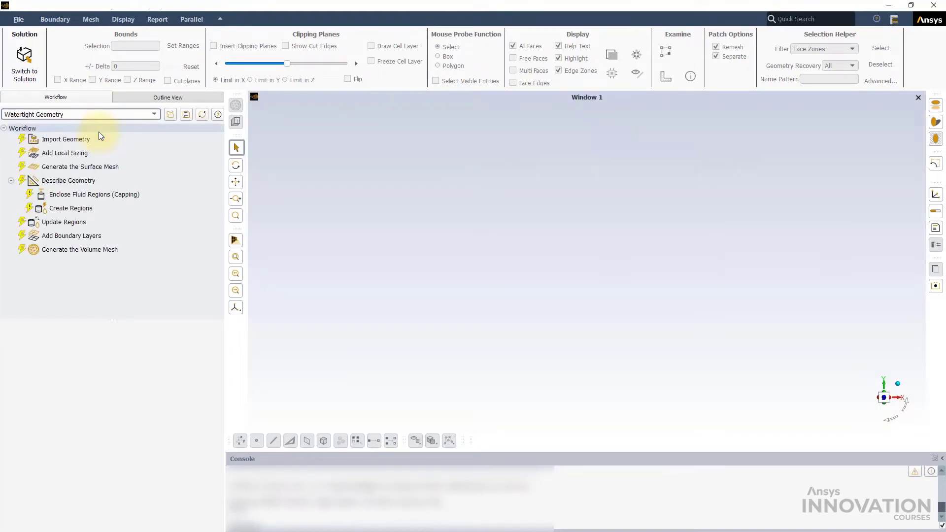
{"action": "left_click", "coordinate": [83, 139]}
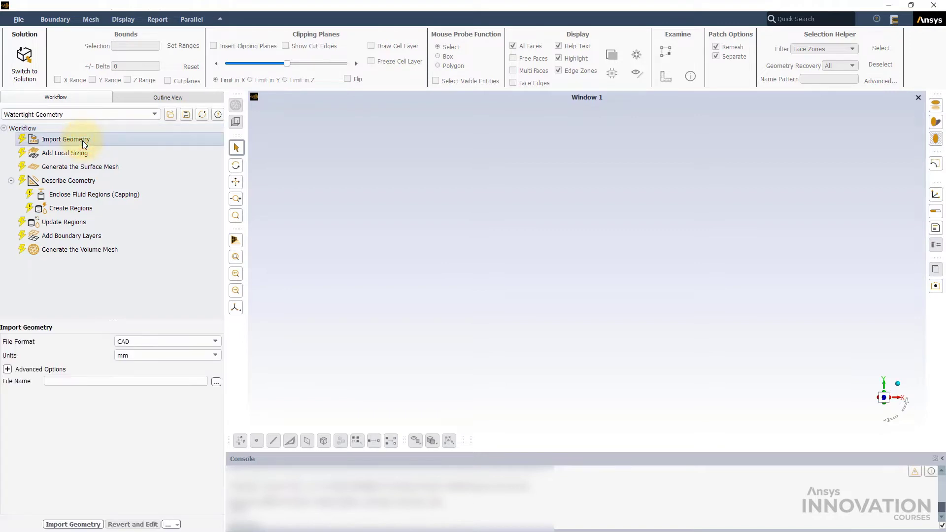
Step: Set the geometry import to Mesh format in mm and browse for Concept-car.msh.gz
{"action": "left_click", "coordinate": [174, 339]}
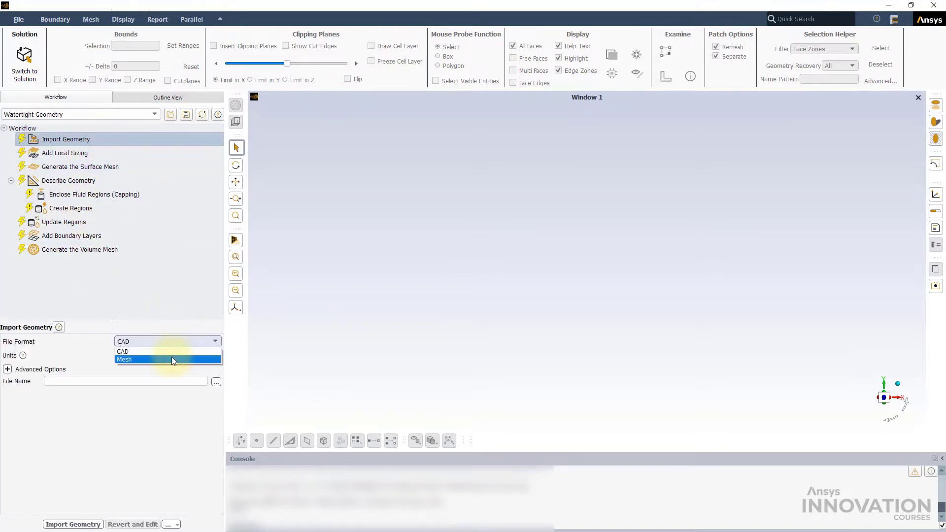
{"action": "left_click", "coordinate": [172, 358]}
{"action": "left_click", "coordinate": [171, 353]}
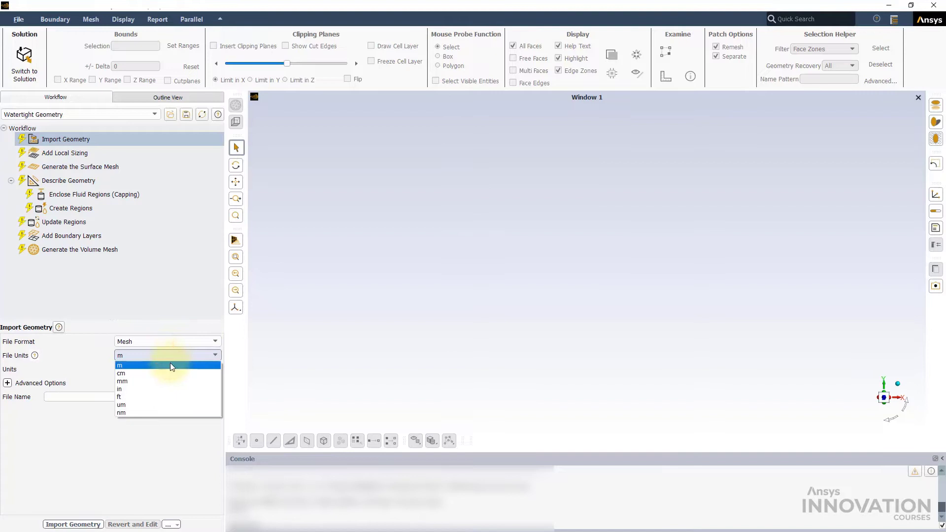
{"action": "left_click", "coordinate": [170, 383]}
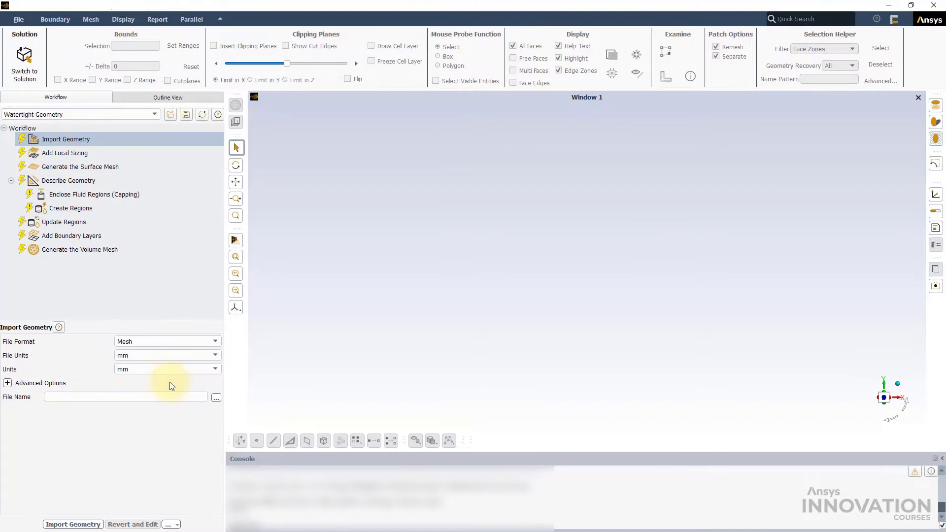
{"action": "left_click", "coordinate": [216, 399]}
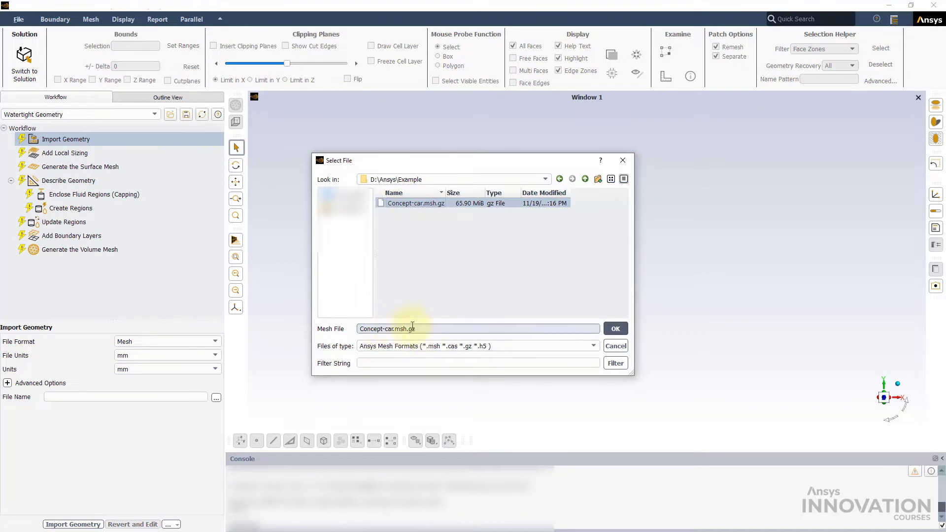
Step: Import Concept-car.msh.gz and hide the enclosure's sides zone to view the car
{"action": "left_click", "coordinate": [616, 328]}
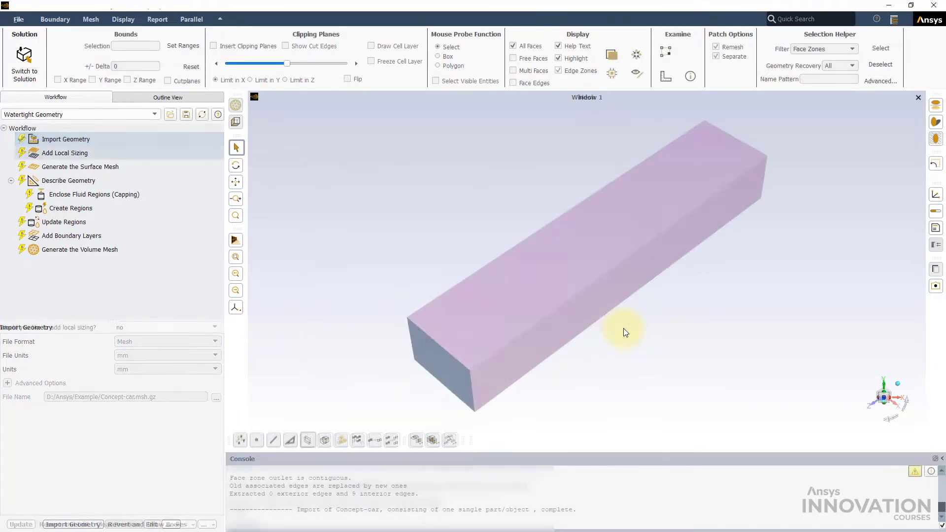
{"action": "left_click_drag", "start_coordinate": [559, 382], "coordinate": [552, 328]}
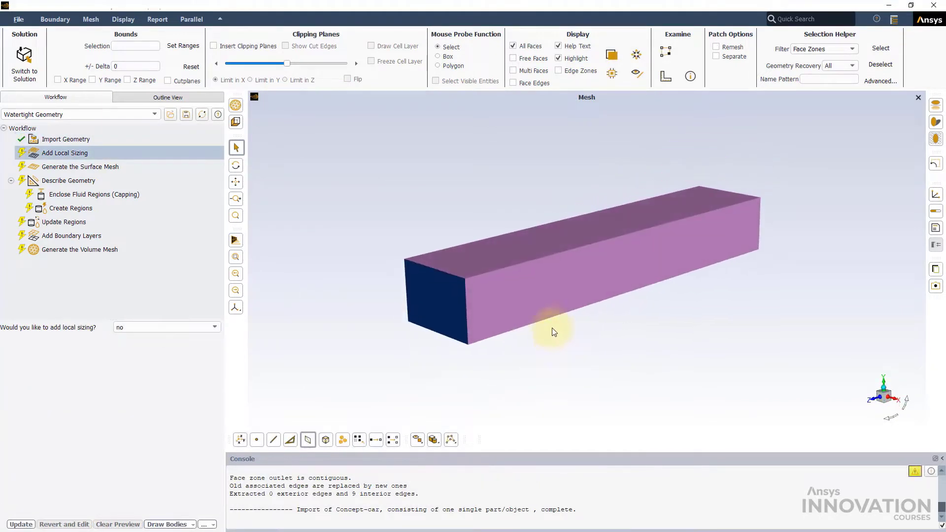
{"action": "left_click", "coordinate": [531, 305]}
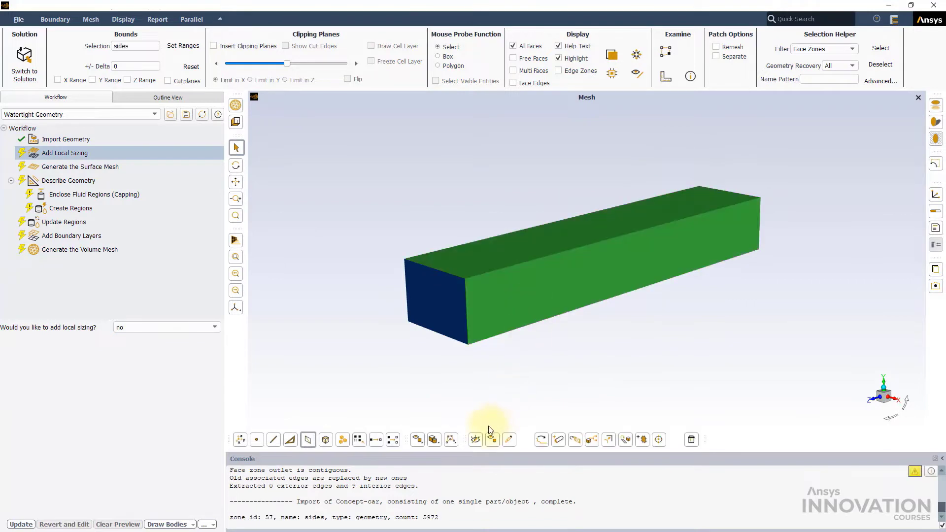
{"action": "left_click", "coordinate": [473, 440]}
{"action": "scroll", "coordinate": [533, 276], "scroll_direction": "up", "scroll_amount": 3}
{"action": "scroll", "coordinate": [535, 278], "scroll_direction": "up", "scroll_amount": 2}
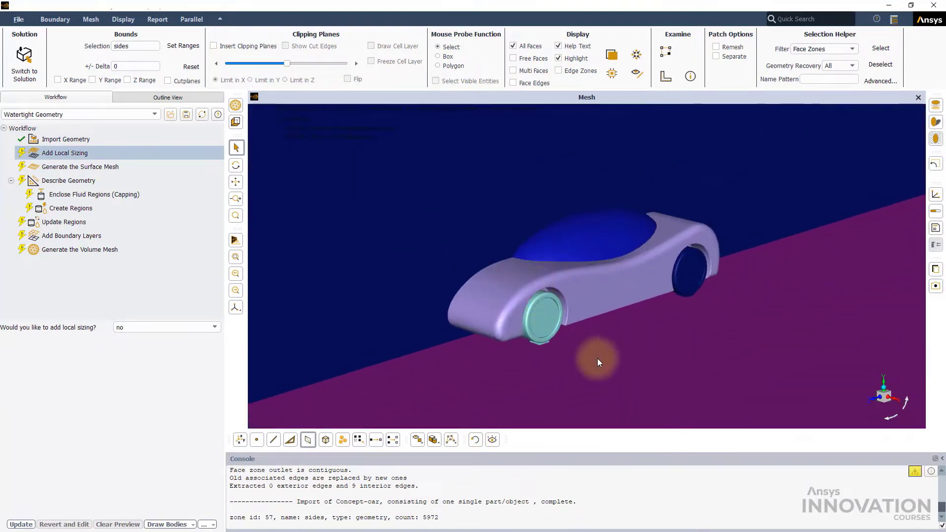
{"action": "mouse_move", "coordinate": [590, 386]}
{"action": "left_mouse_down"}
{"action": "mouse_move", "coordinate": [592, 425]}
{"action": "mouse_move", "coordinate": [596, 372]}
{"action": "mouse_move", "coordinate": [681, 361]}
{"action": "mouse_move", "coordinate": [650, 347]}
{"action": "mouse_move", "coordinate": [548, 336]}
{"action": "mouse_move", "coordinate": [419, 340]}
{"action": "mouse_move", "coordinate": [525, 343]}
{"action": "mouse_move", "coordinate": [602, 366]}
{"action": "mouse_move", "coordinate": [612, 359]}
{"action": "mouse_move", "coordinate": [463, 335]}
{"action": "left_mouse_up"}
{"action": "left_click_drag", "start_coordinate": [612, 361], "coordinate": [617, 284]}
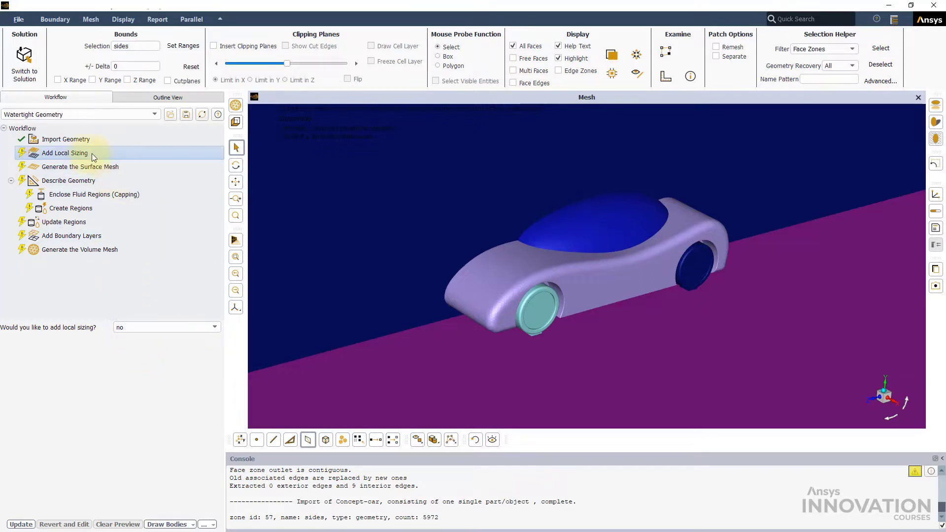
Step: Enable local sizing and add a 30 mm face size control on car-body
{"action": "left_click", "coordinate": [126, 328]}
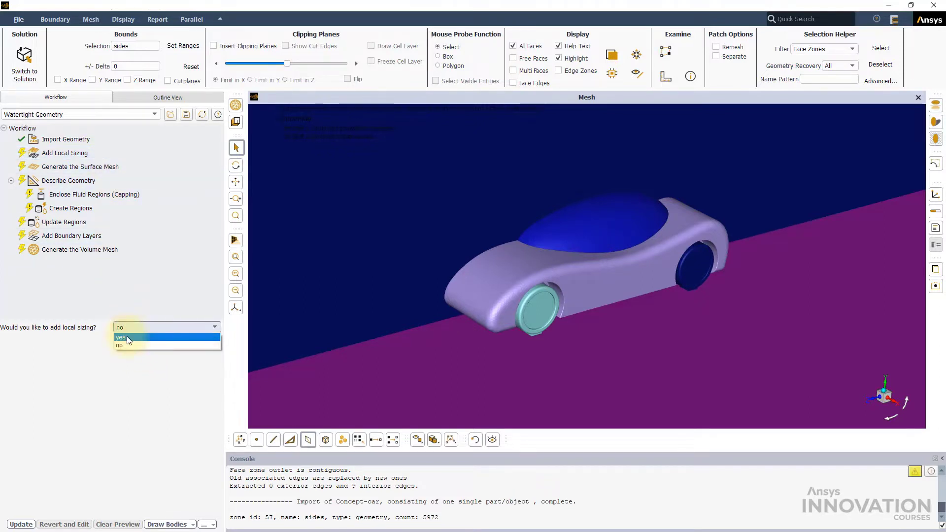
{"action": "left_click", "coordinate": [127, 336]}
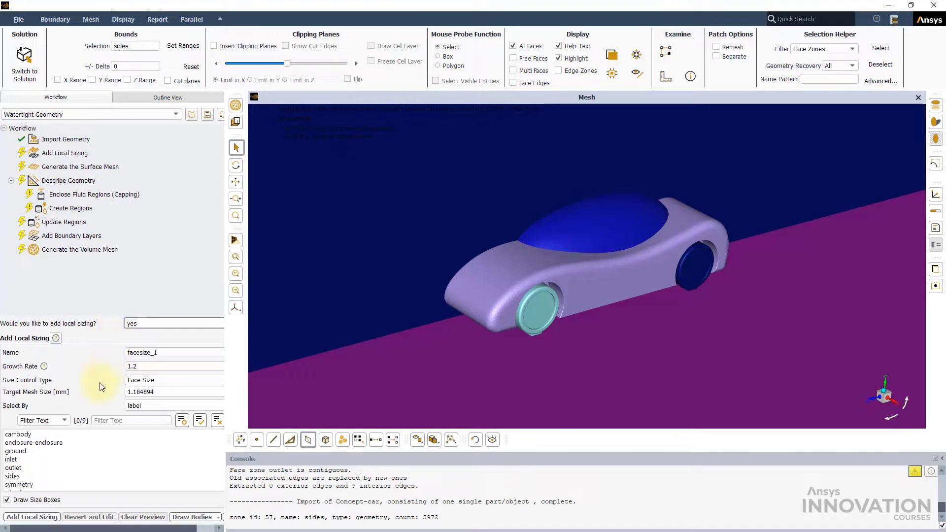
{"action": "left_click", "coordinate": [18, 435]}
{"action": "type", "text": "30"}
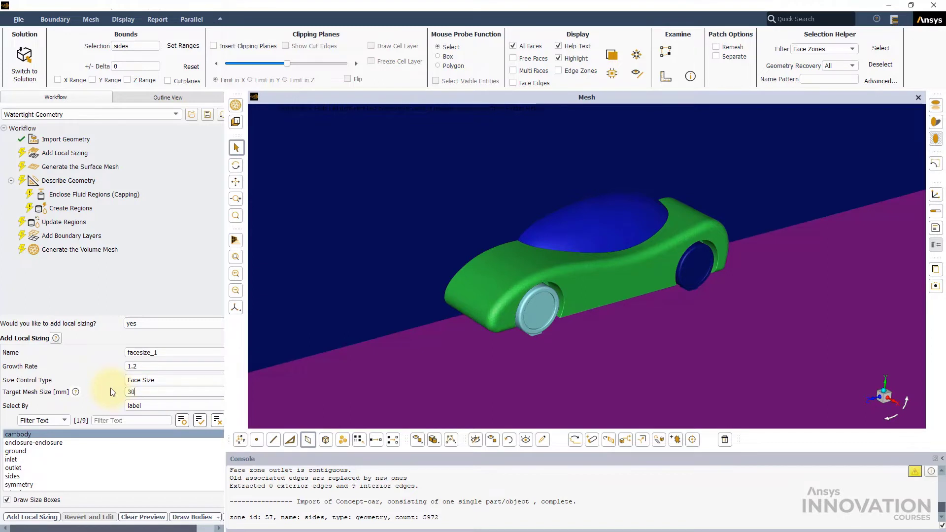
{"action": "left_click", "coordinate": [147, 367]}
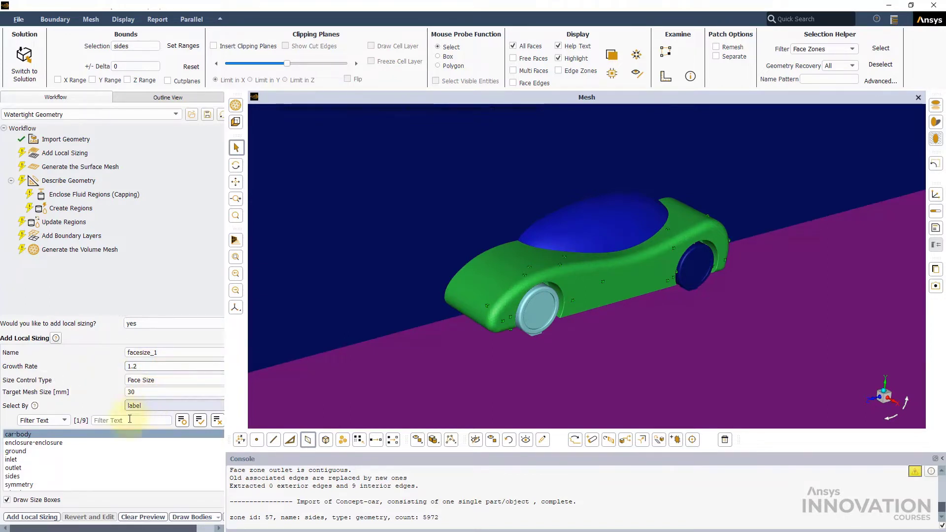
{"action": "left_click", "coordinate": [32, 517]}
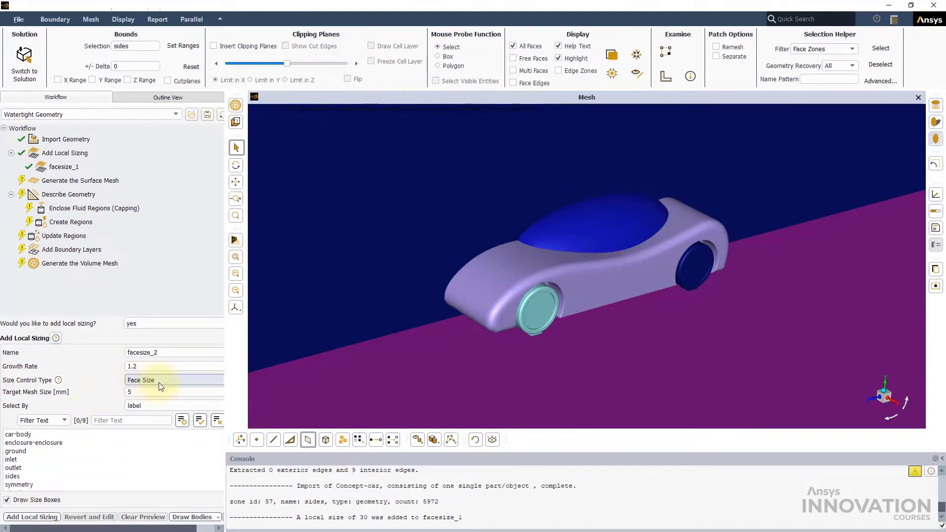
Step: Add a Curvature size control on the wheels
{"action": "left_click", "coordinate": [162, 383]}
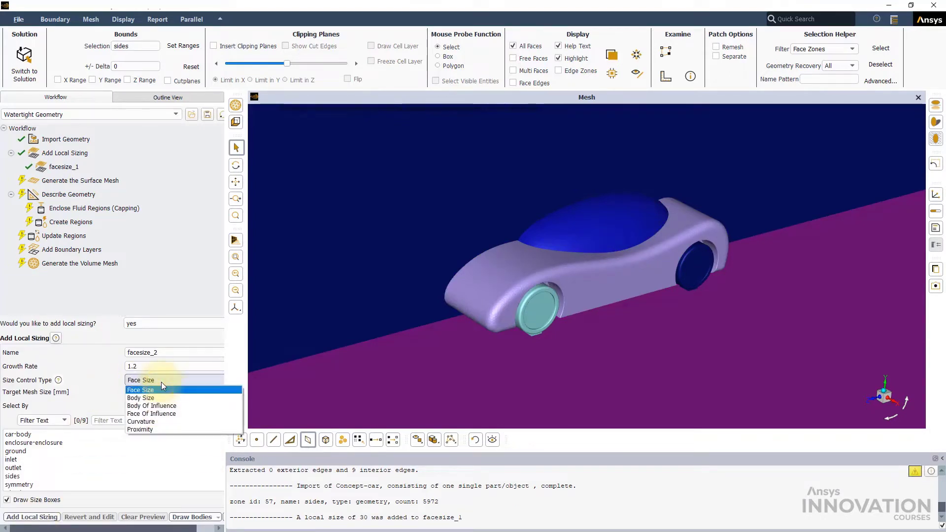
{"action": "left_click", "coordinate": [151, 422]}
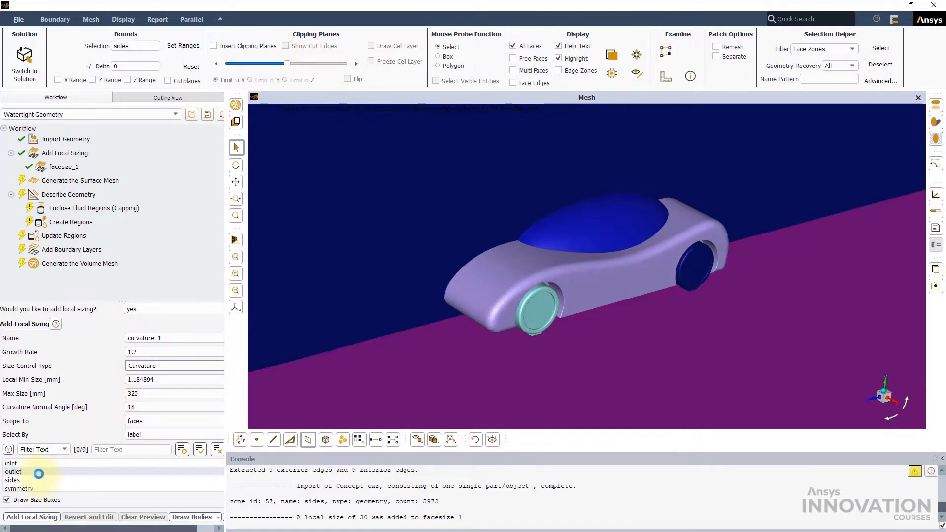
{"action": "scroll", "coordinate": [30, 477], "scroll_direction": "down", "scroll_amount": 3}
{"action": "left_click", "coordinate": [20, 473]}
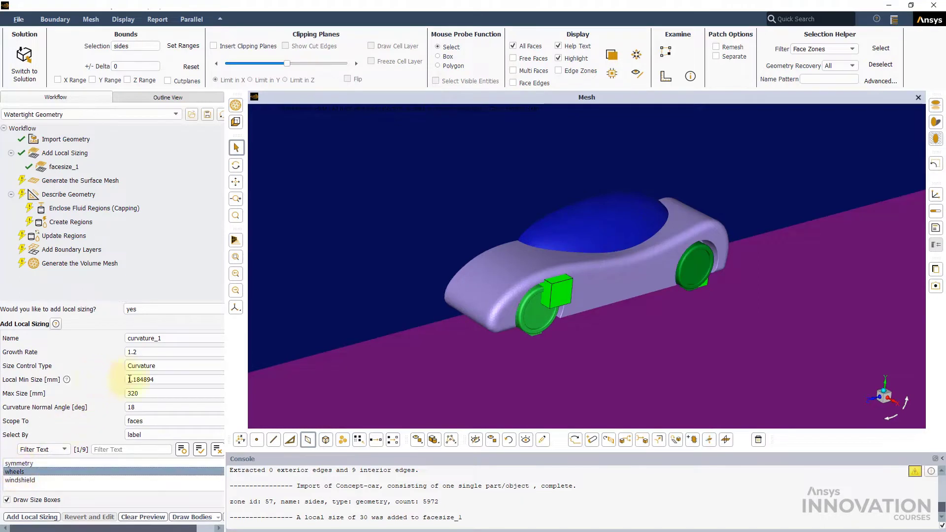
{"action": "left_click", "coordinate": [161, 379]}
{"action": "type", "text": "6"}
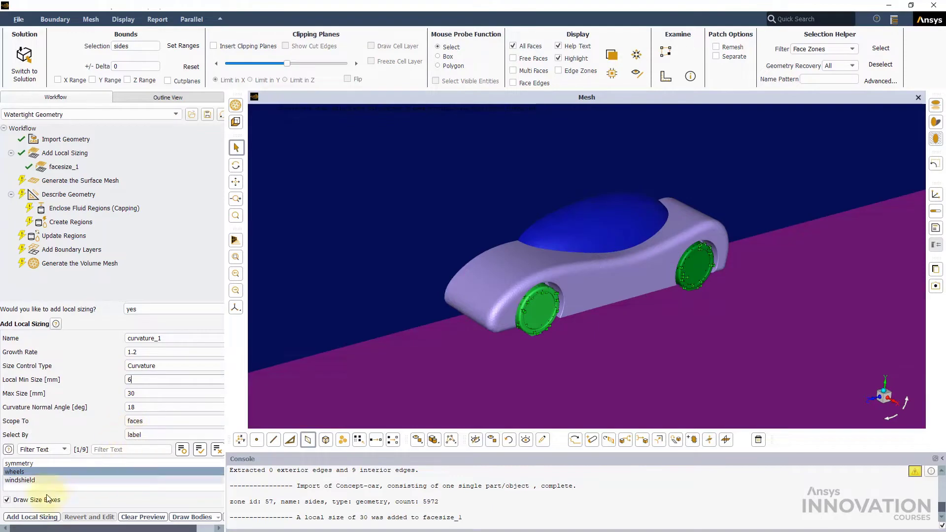
{"action": "left_click", "coordinate": [45, 518]}
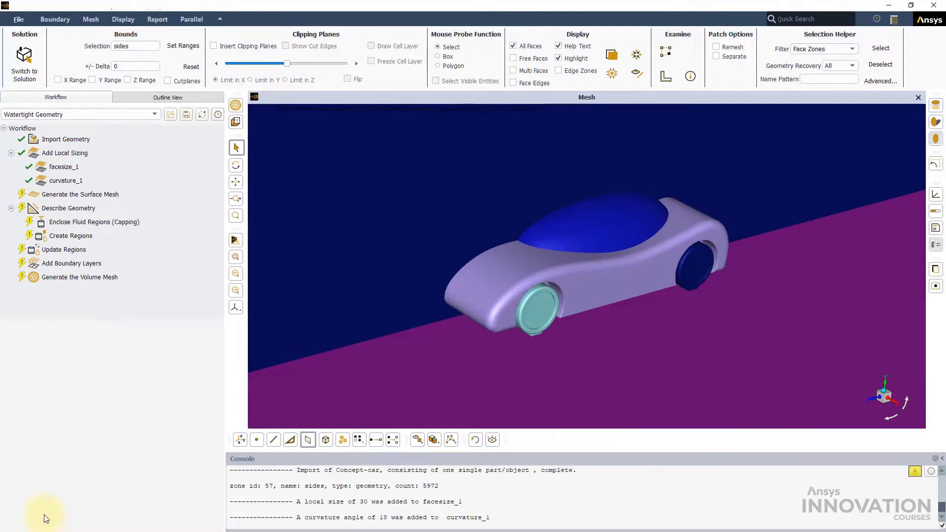
Step: Add curvature sizing on the windshield with 30 mm minimum and 50 mm maximum
{"action": "left_click", "coordinate": [145, 380]}
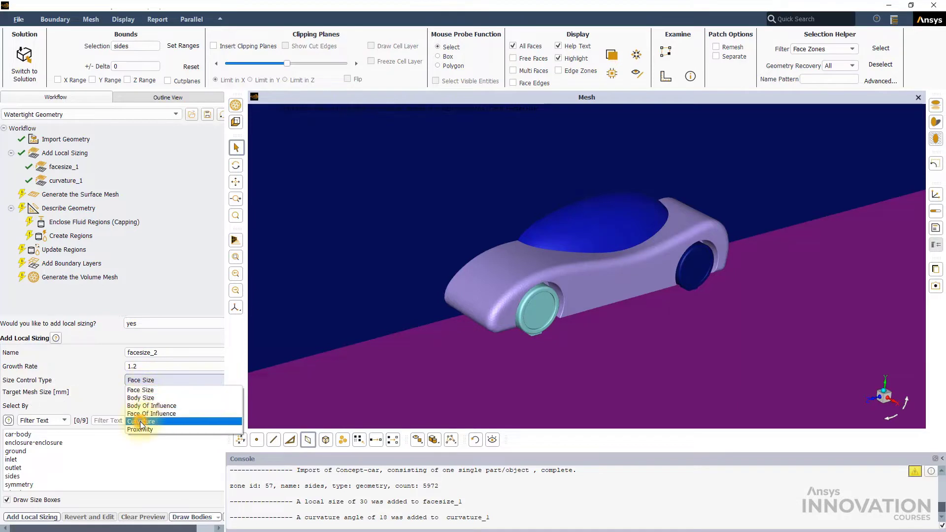
{"action": "left_click", "coordinate": [140, 422]}
{"action": "scroll", "coordinate": [35, 477], "scroll_direction": "down", "scroll_amount": 3}
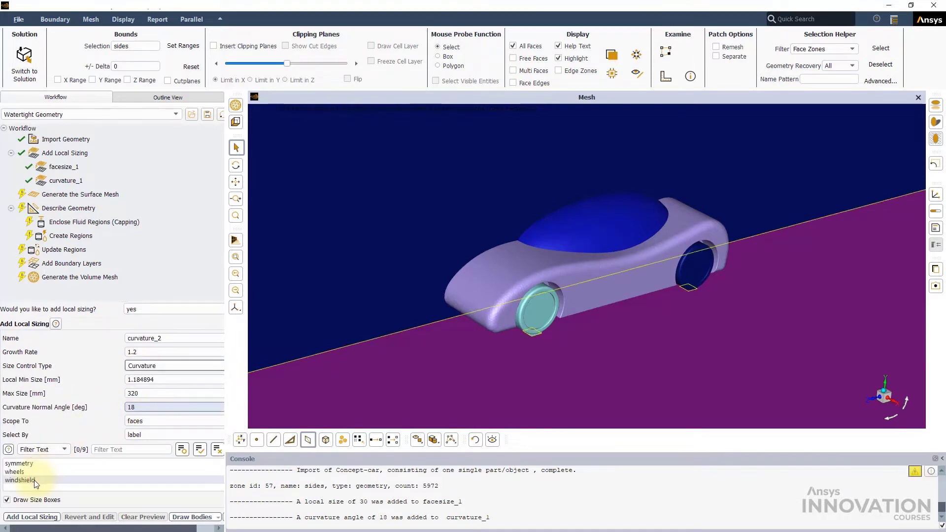
{"action": "left_click", "coordinate": [34, 481]}
{"action": "left_click", "coordinate": [150, 384]}
{"action": "type", "text": "3"}
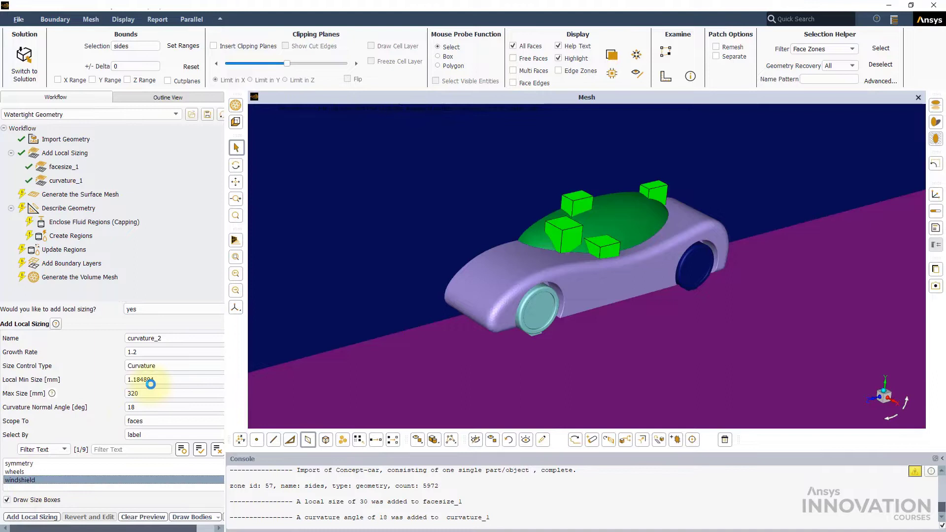
{"action": "type", "text": "0"}
{"action": "double_click", "coordinate": [120, 392]}
{"action": "type", "text": "50"}
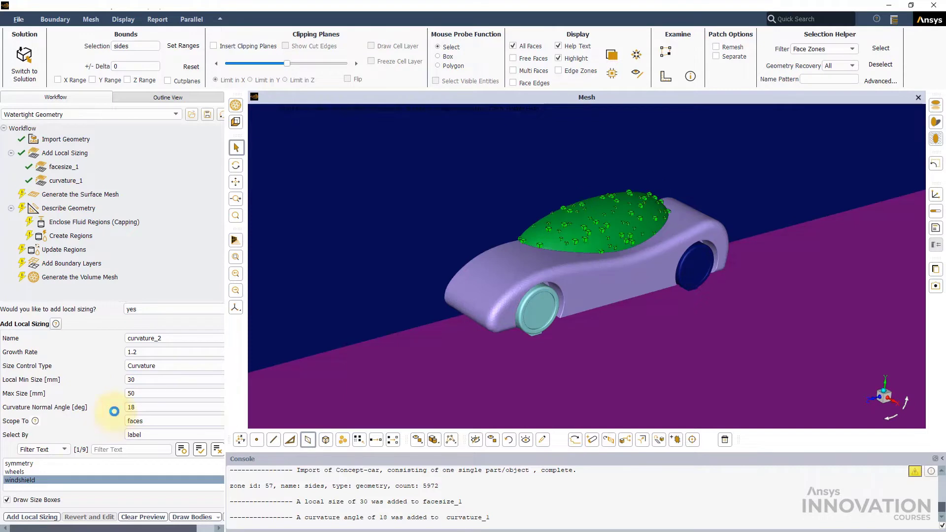
{"action": "left_click", "coordinate": [46, 517]}
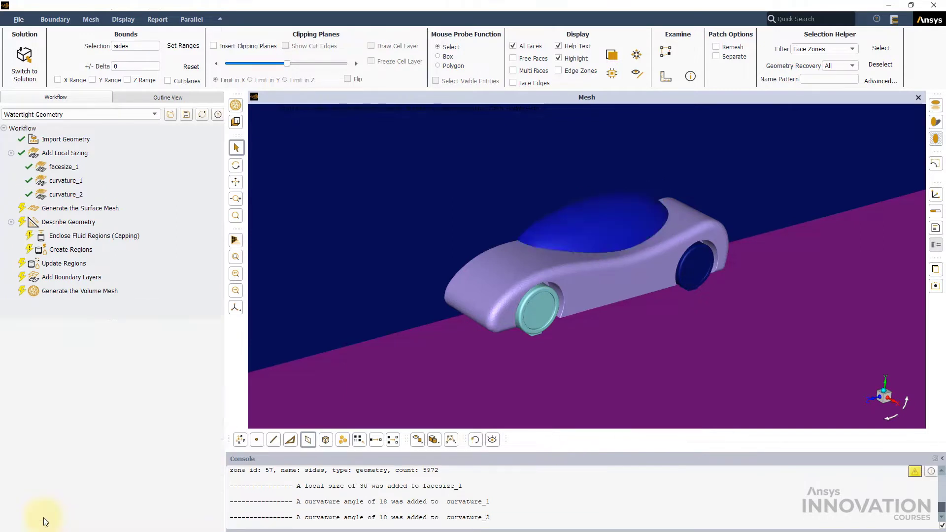
Step: Open the Generate the Surface Mesh task and list the boundaries-to-remesh options
{"action": "left_click", "coordinate": [106, 210]}
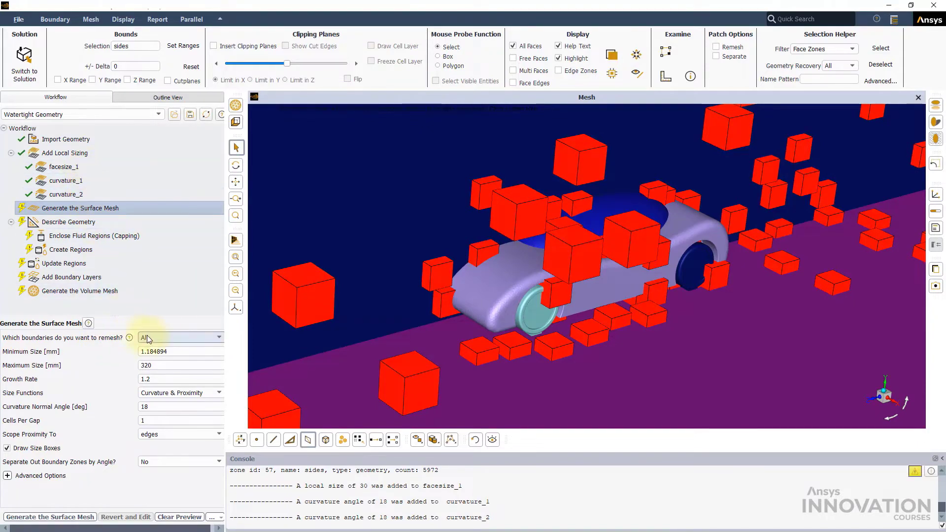
{"action": "left_click", "coordinate": [166, 337]}
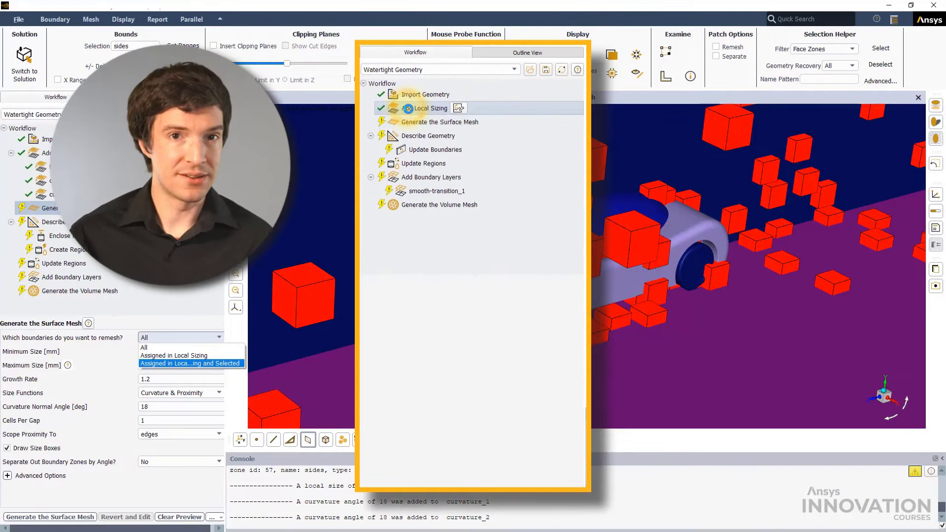
{"action": "left_click", "coordinate": [407, 109]}
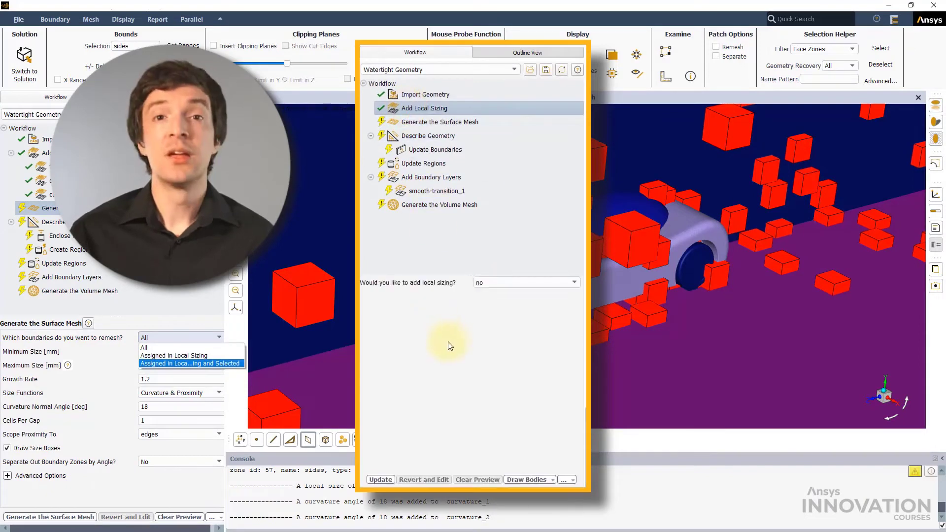
{"action": "left_click", "coordinate": [444, 122]}
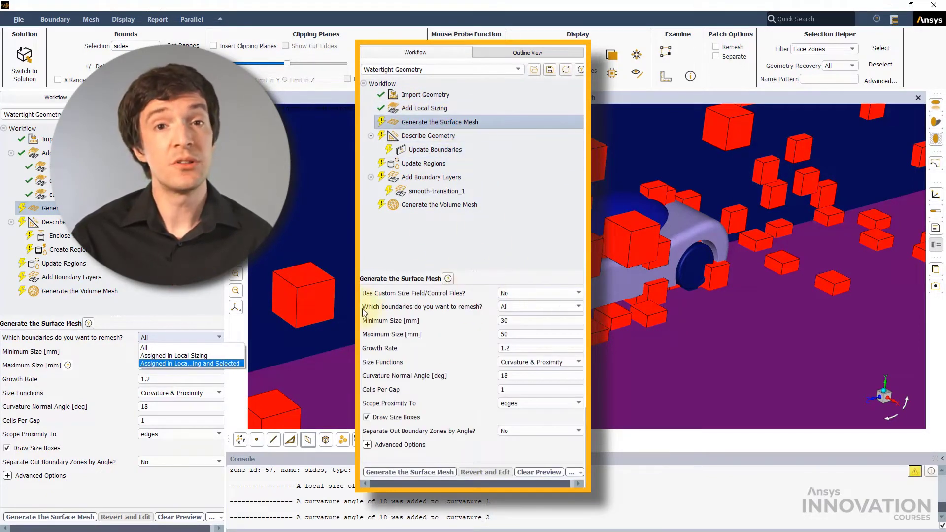
{"action": "left_click", "coordinate": [536, 305]}
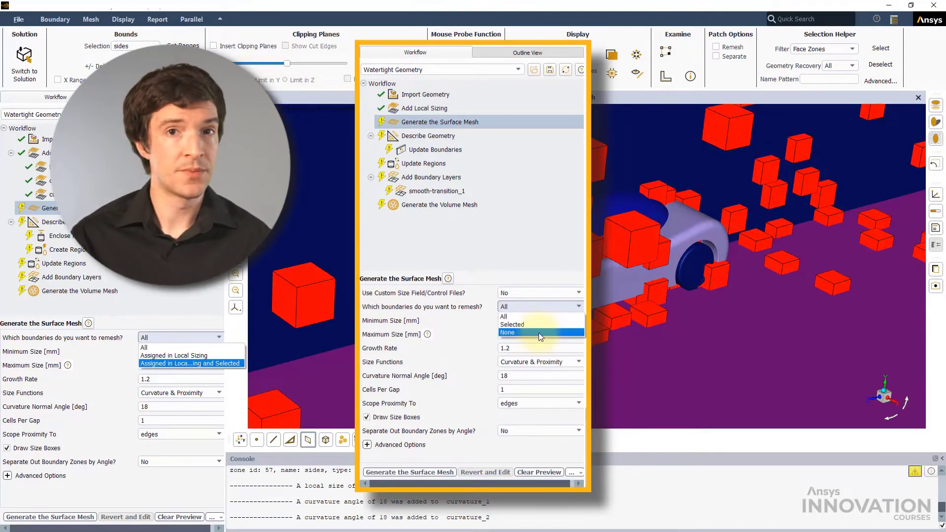
{"action": "left_click", "coordinate": [517, 317]}
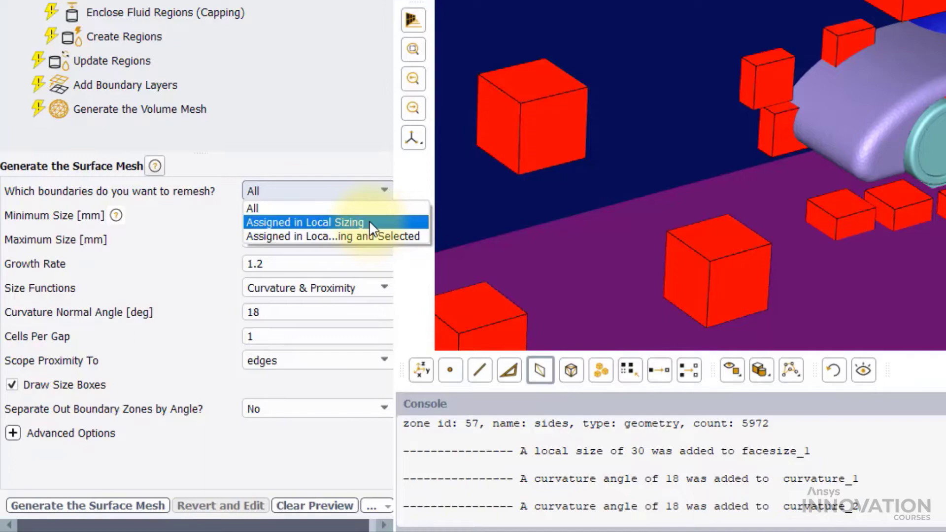
Step: Remesh only Assigned in Local Sizing boundaries, with 30 mm minimum and 50 mm maximum
{"action": "left_click", "coordinate": [368, 220]}
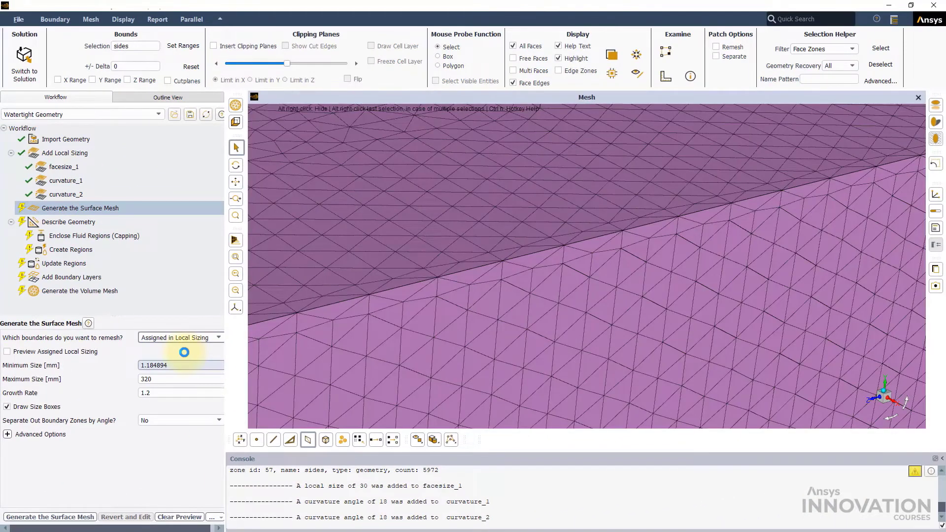
{"action": "mouse_move", "coordinate": [55, 352]}
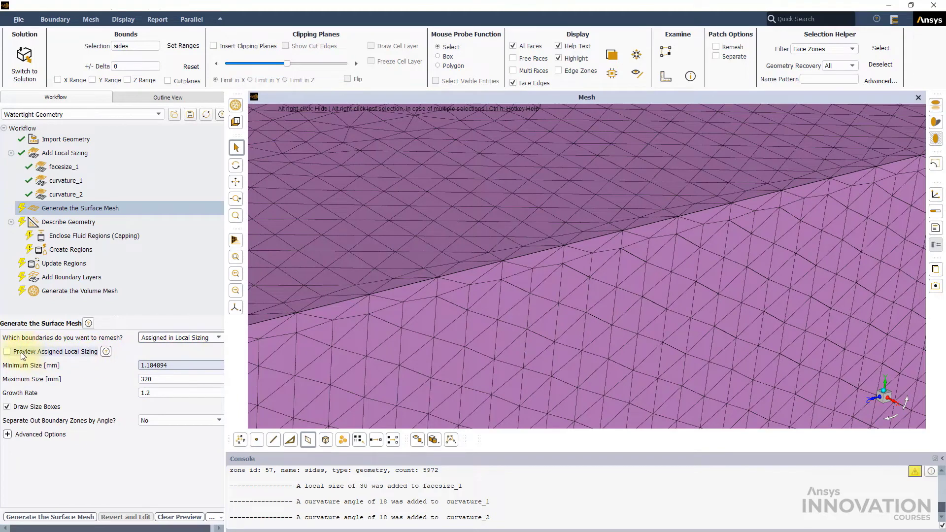
{"action": "left_click", "coordinate": [7, 354]}
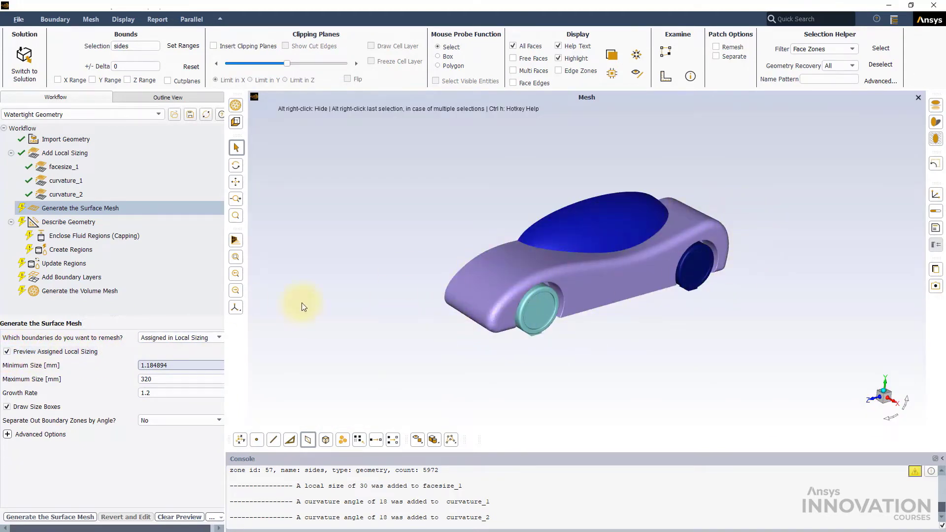
{"action": "left_click", "coordinate": [7, 352]}
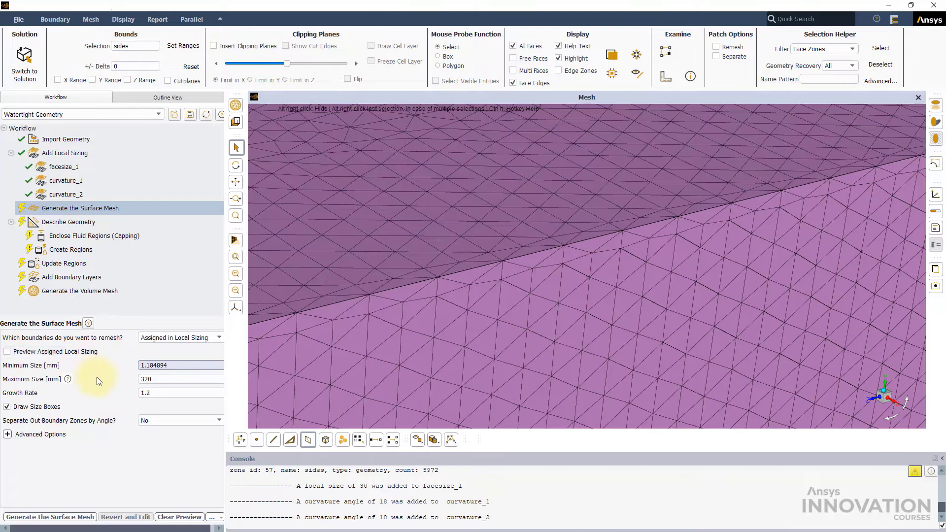
{"action": "left_click_drag", "start_coordinate": [175, 363], "coordinate": [119, 364]}
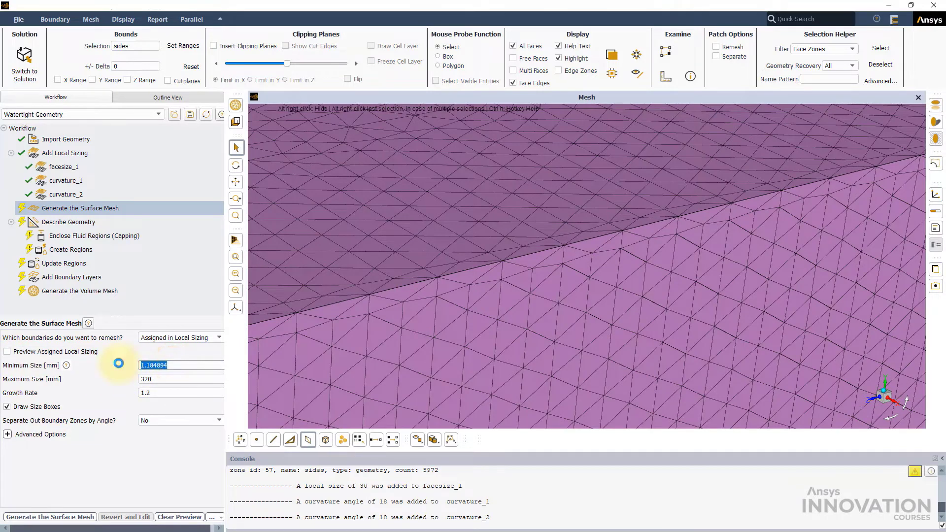
{"action": "type", "text": "30"}
{"action": "left_click", "coordinate": [158, 379]}
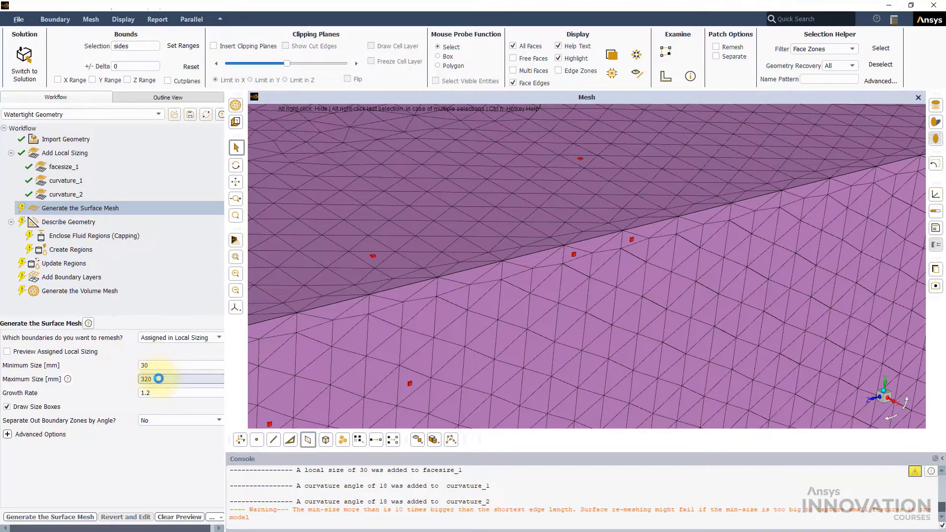
{"action": "type", "text": "50"}
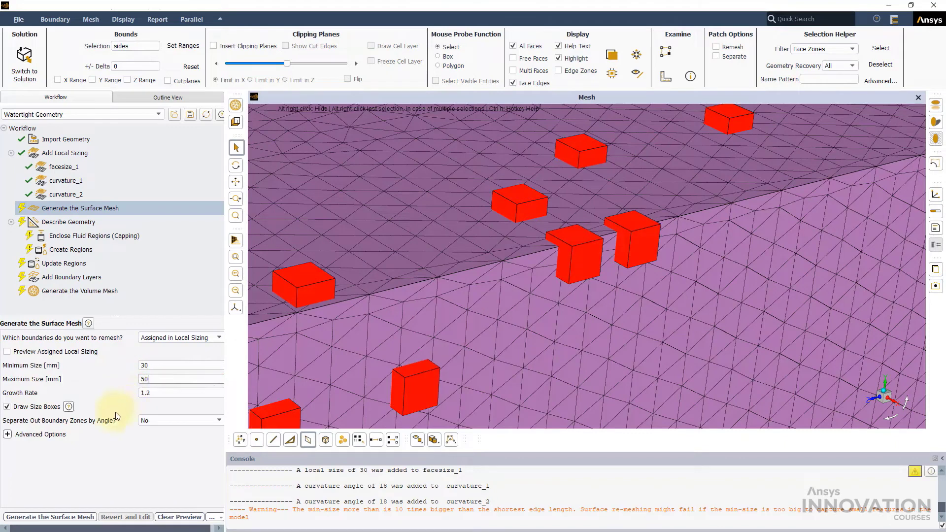
{"action": "key", "text": "Return"}
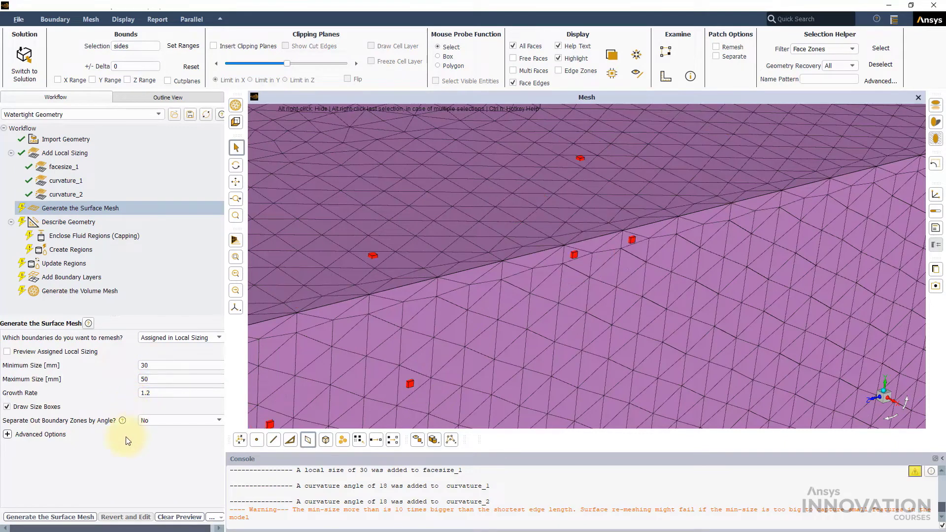
Step: Generate the surface mesh and hide the enclosure's side walls
{"action": "left_click", "coordinate": [65, 518]}
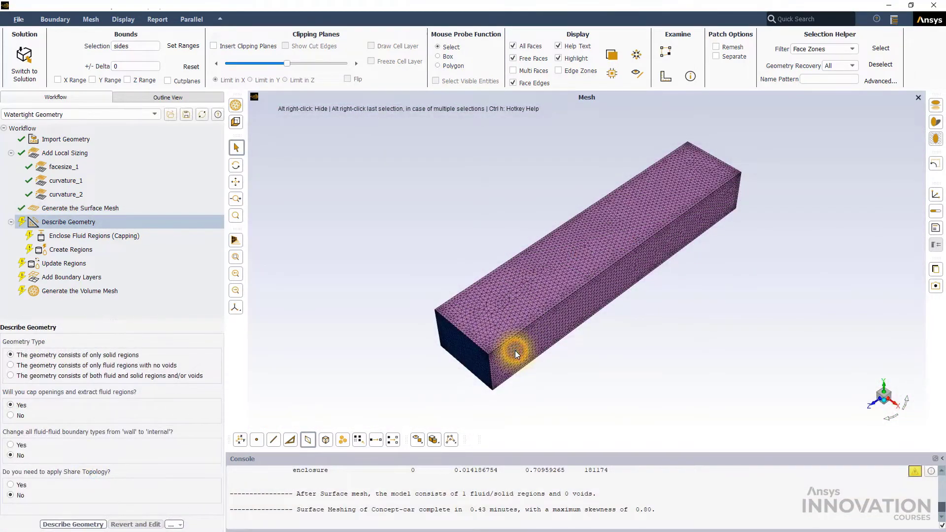
{"action": "left_click", "coordinate": [516, 351]}
{"action": "left_click", "coordinate": [472, 443]}
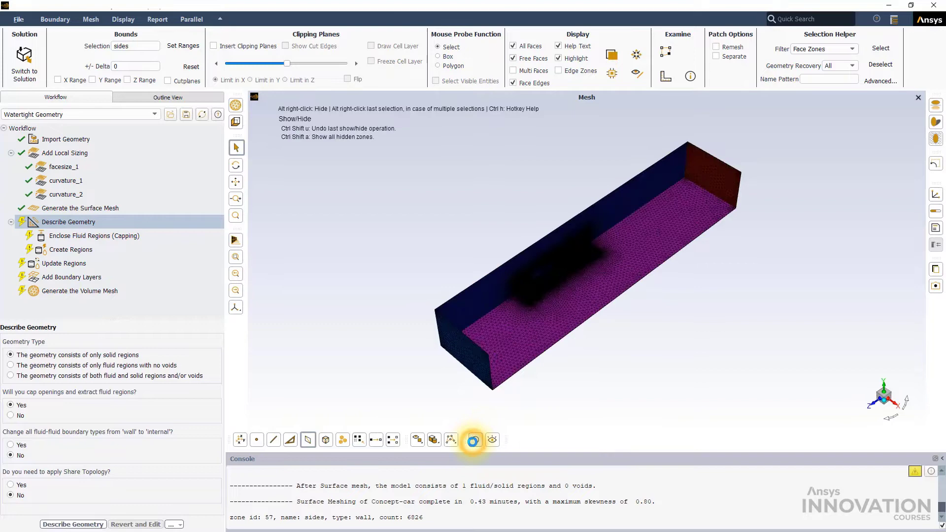
Step: Orbit around the car body and wheels to inspect the surface mesh
{"action": "left_click_drag", "start_coordinate": [501, 401], "coordinate": [558, 271]}
{"action": "scroll", "coordinate": [558, 271], "scroll_direction": "up", "scroll_amount": 3}
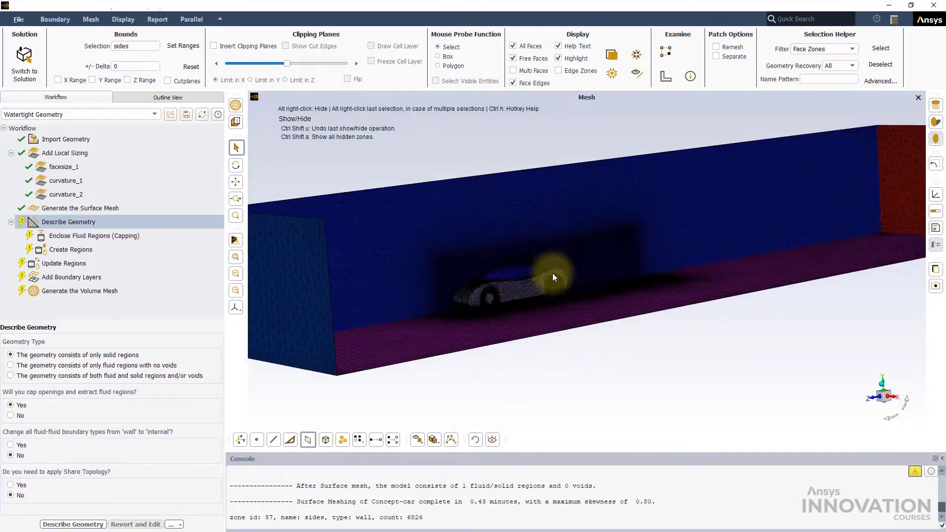
{"action": "scroll", "coordinate": [553, 273], "scroll_direction": "up", "scroll_amount": 2}
{"action": "scroll", "coordinate": [481, 295], "scroll_direction": "up", "scroll_amount": 2}
{"action": "scroll", "coordinate": [528, 262], "scroll_direction": "up", "scroll_amount": 2}
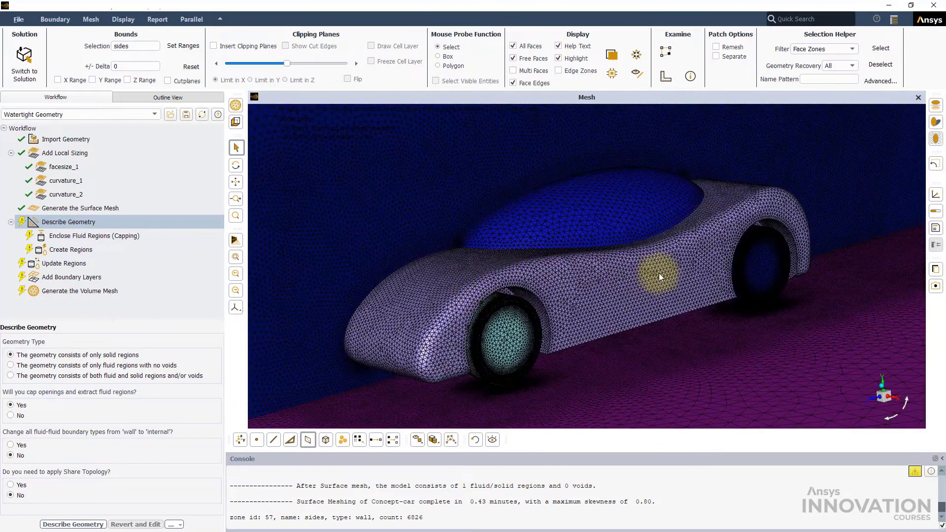
{"action": "scroll", "coordinate": [610, 176], "scroll_direction": "up", "scroll_amount": 2}
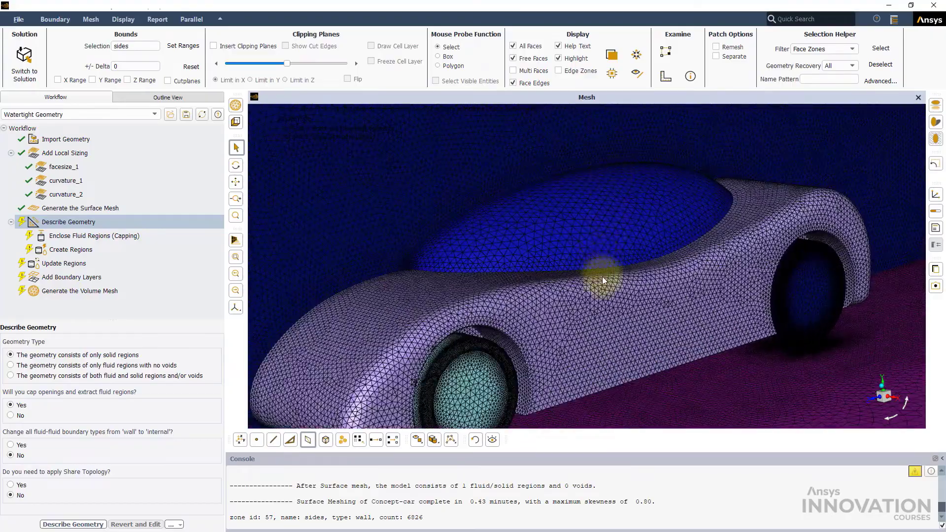
{"action": "scroll", "coordinate": [602, 277], "scroll_direction": "up", "scroll_amount": 3}
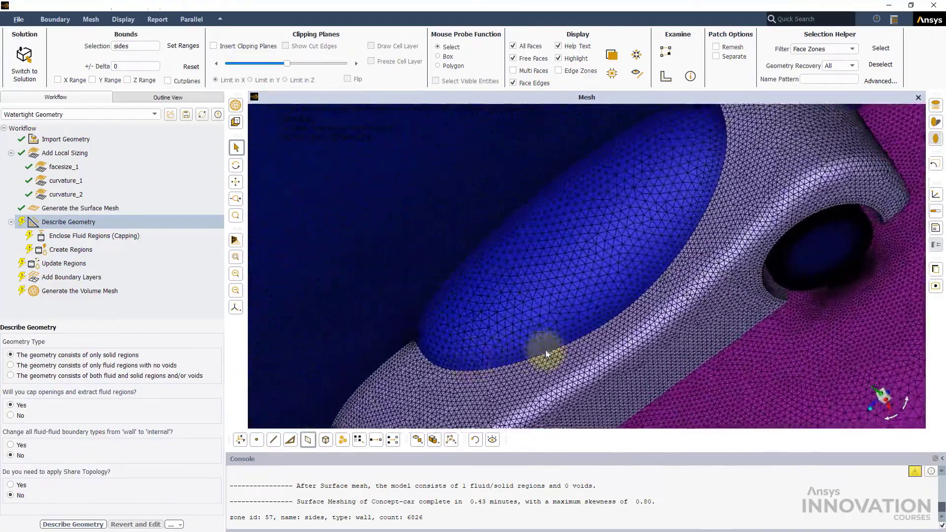
{"action": "mouse_move", "coordinate": [608, 326]}
{"action": "left_mouse_down"}
{"action": "mouse_move", "coordinate": [554, 240]}
{"action": "mouse_move", "coordinate": [556, 250]}
{"action": "mouse_move", "coordinate": [506, 240]}
{"action": "mouse_move", "coordinate": [369, 265]}
{"action": "mouse_move", "coordinate": [461, 266]}
{"action": "mouse_move", "coordinate": [811, 356]}
{"action": "mouse_move", "coordinate": [882, 302]}
{"action": "mouse_move", "coordinate": [874, 251]}
{"action": "left_mouse_up"}
{"action": "scroll", "coordinate": [423, 359], "scroll_direction": "up", "scroll_amount": 2}
{"action": "scroll", "coordinate": [475, 338], "scroll_direction": "up", "scroll_amount": 2}
{"action": "scroll", "coordinate": [497, 327], "scroll_direction": "up", "scroll_amount": 2}
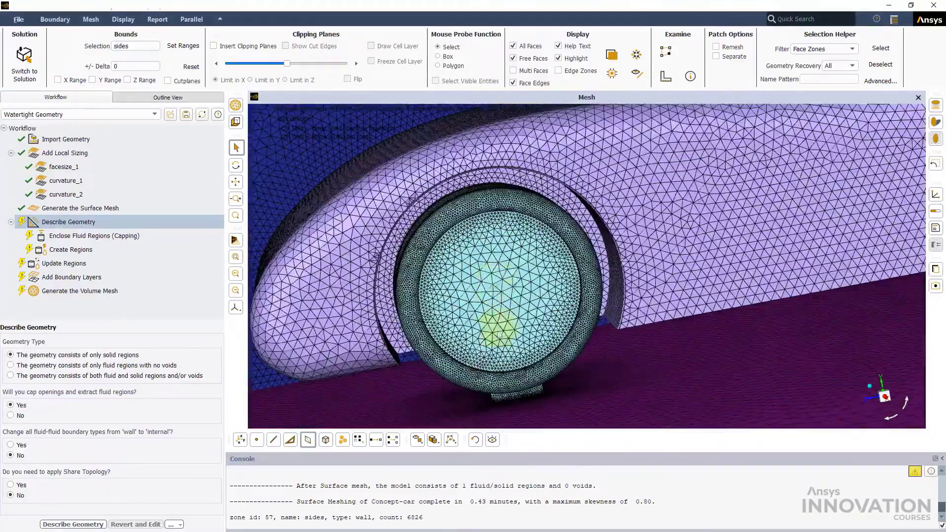
{"action": "mouse_move", "coordinate": [484, 363]}
{"action": "left_mouse_down"}
{"action": "mouse_move", "coordinate": [619, 355]}
{"action": "mouse_move", "coordinate": [507, 338]}
{"action": "mouse_move", "coordinate": [564, 316]}
{"action": "left_mouse_up"}
{"action": "scroll", "coordinate": [562, 314], "scroll_direction": "up", "scroll_amount": 3}
{"action": "scroll", "coordinate": [558, 322], "scroll_direction": "up", "scroll_amount": 2}
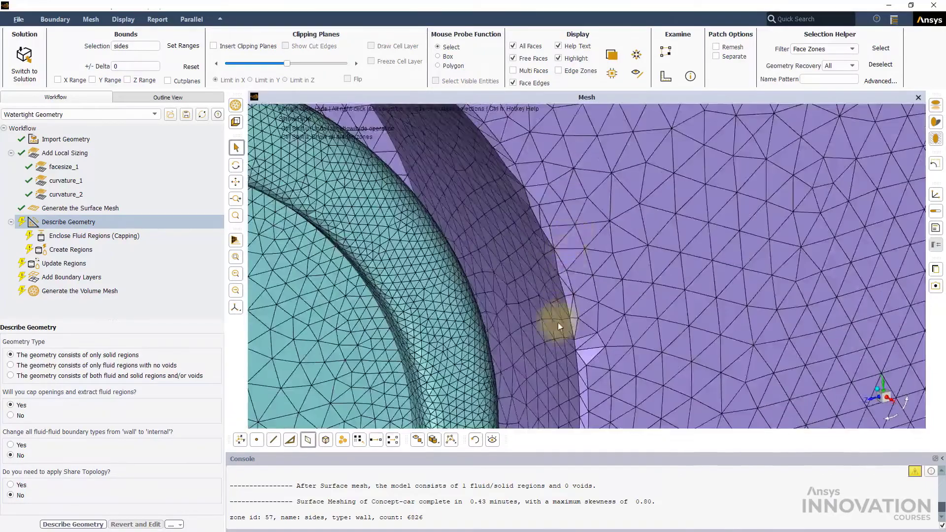
{"action": "scroll", "coordinate": [553, 318], "scroll_direction": "up", "scroll_amount": 2}
{"action": "scroll", "coordinate": [553, 314], "scroll_direction": "down", "scroll_amount": 2}
{"action": "left_click_drag", "start_coordinate": [602, 393], "coordinate": [555, 226]}
{"action": "scroll", "coordinate": [559, 197], "scroll_direction": "up", "scroll_amount": 1}
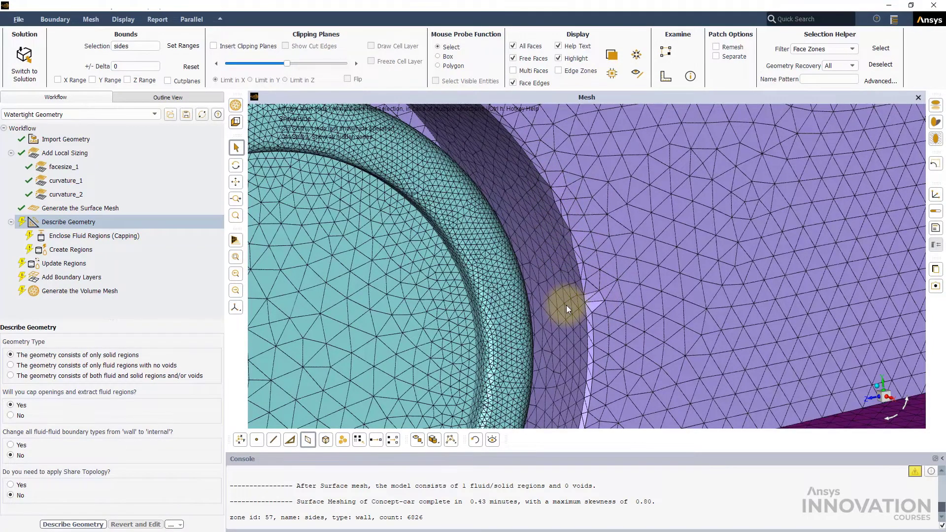
{"action": "scroll", "coordinate": [589, 274], "scroll_direction": "down", "scroll_amount": 2}
{"action": "scroll", "coordinate": [568, 284], "scroll_direction": "down", "scroll_amount": 1}
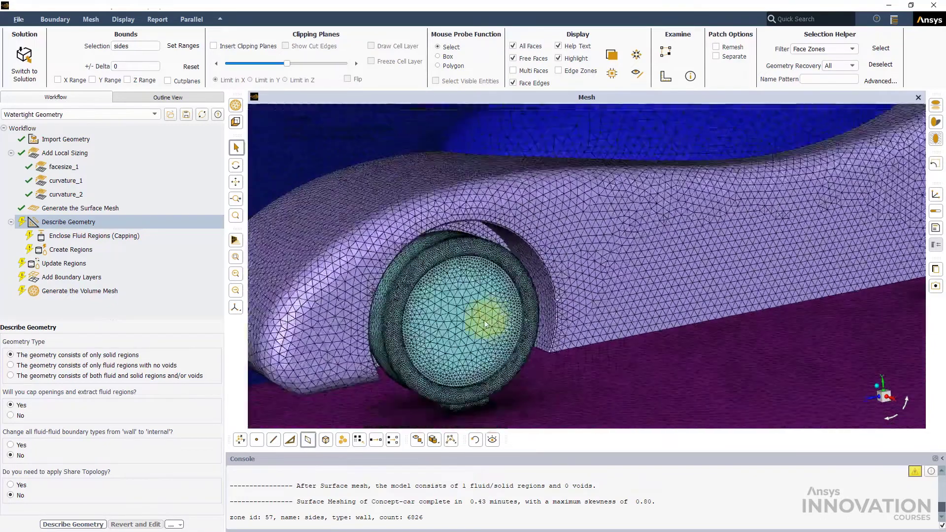
{"action": "scroll", "coordinate": [458, 354], "scroll_direction": "down", "scroll_amount": 2}
{"action": "scroll", "coordinate": [459, 357], "scroll_direction": "down", "scroll_amount": 2}
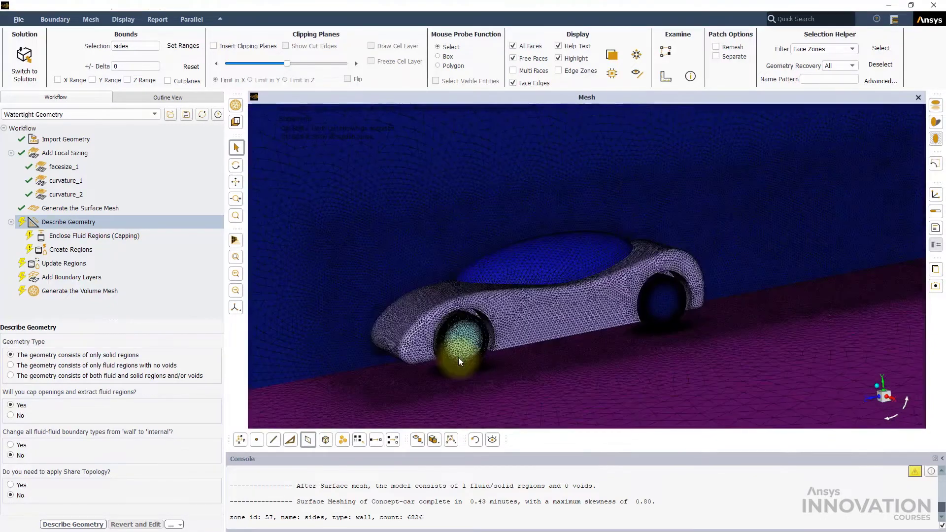
{"action": "scroll", "coordinate": [458, 357], "scroll_direction": "down", "scroll_amount": 1}
{"action": "scroll", "coordinate": [430, 313], "scroll_direction": "down", "scroll_amount": 1}
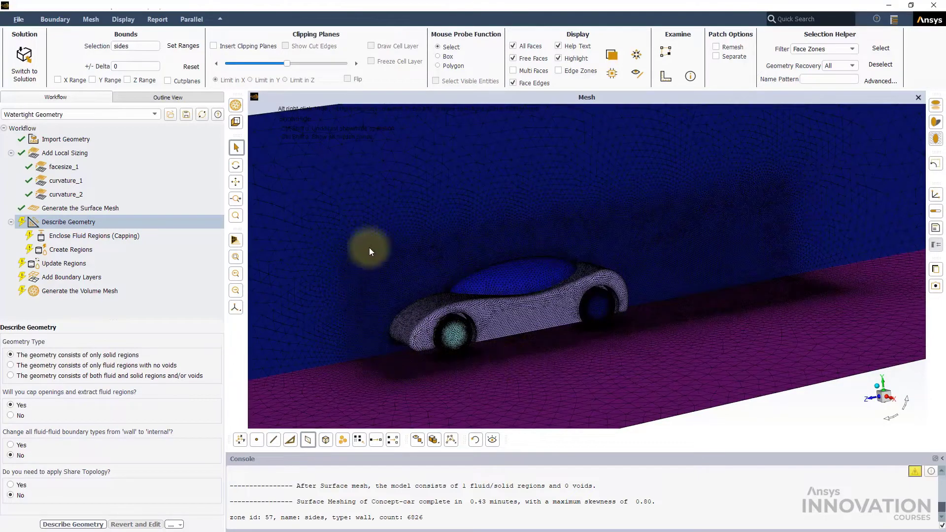
{"action": "mouse_move", "coordinate": [778, 292]}
{"action": "left_mouse_down"}
{"action": "mouse_move", "coordinate": [445, 351]}
{"action": "mouse_move", "coordinate": [461, 372]}
{"action": "left_mouse_up"}
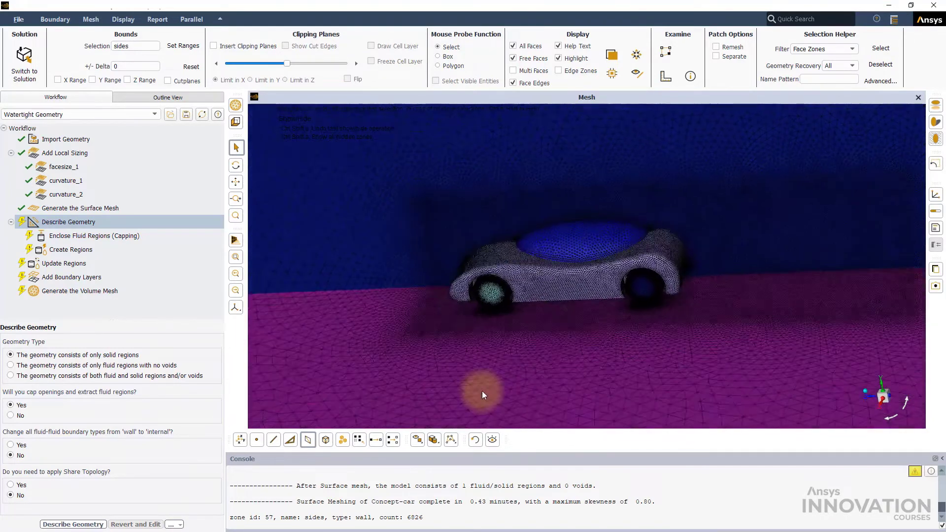
{"action": "mouse_move", "coordinate": [482, 391]}
{"action": "left_mouse_down"}
{"action": "mouse_move", "coordinate": [613, 388]}
{"action": "mouse_move", "coordinate": [376, 321]}
{"action": "left_mouse_up"}
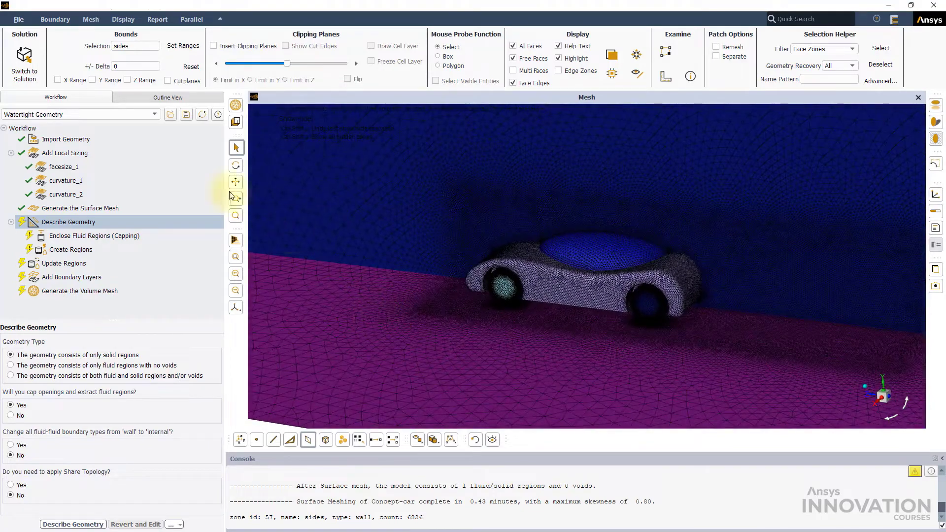
Step: Revert the surface mesh via facesize_1 and insert an Import Body of Influence Geometry task
{"action": "left_click", "coordinate": [63, 166]}
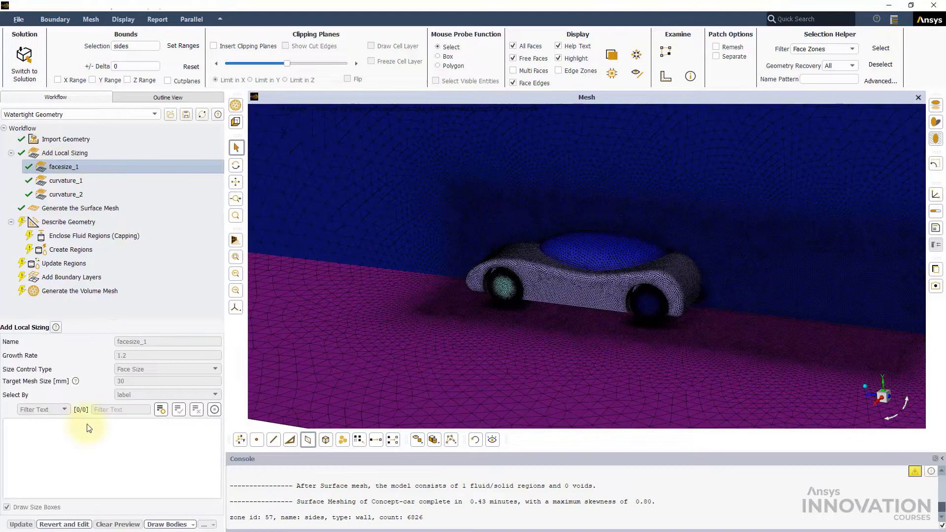
{"action": "left_click", "coordinate": [64, 524]}
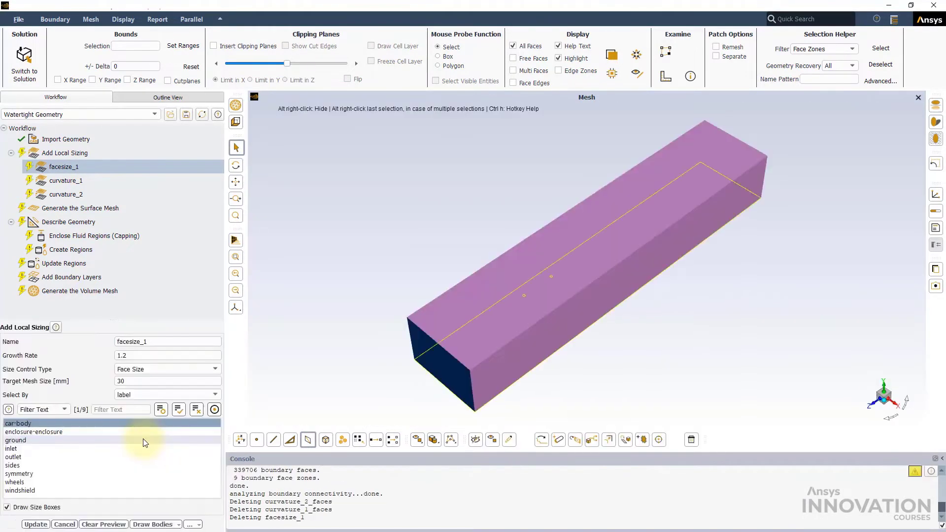
{"action": "right_click", "coordinate": [85, 138]}
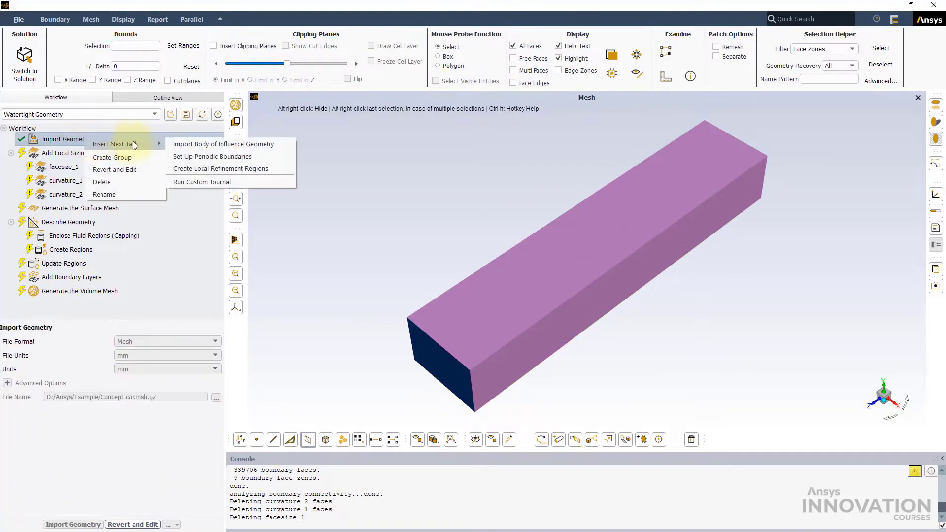
{"action": "mouse_move", "coordinate": [118, 145]}
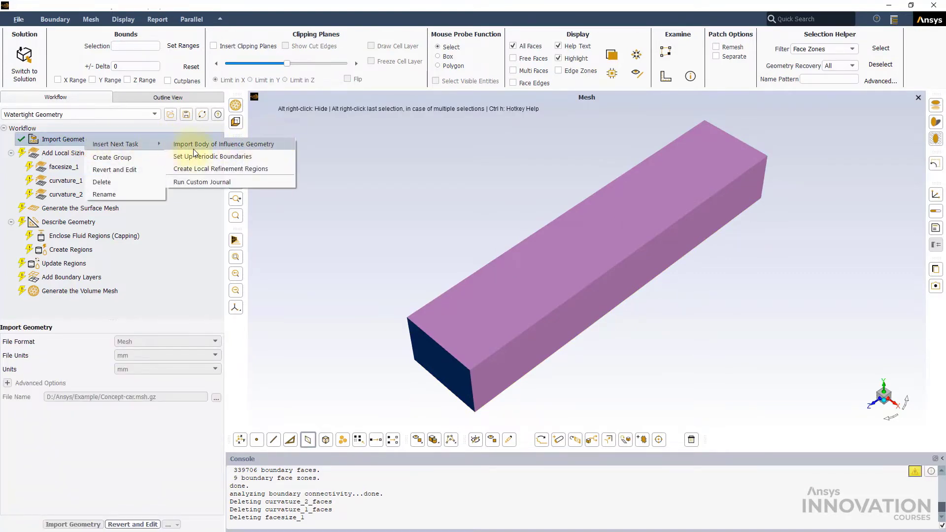
{"action": "left_click", "coordinate": [279, 143]}
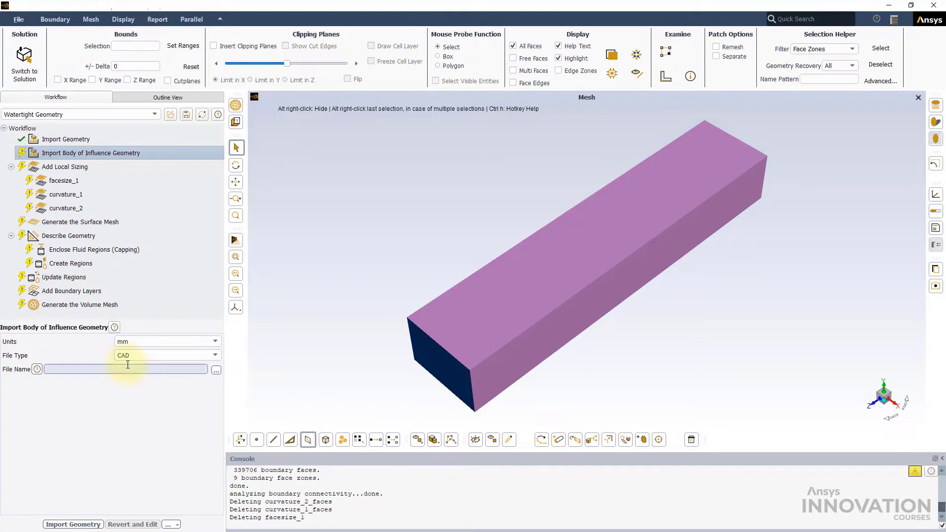
Step: Choose BOI.scdoc as the body of influence geometry file
{"action": "left_click", "coordinate": [216, 370]}
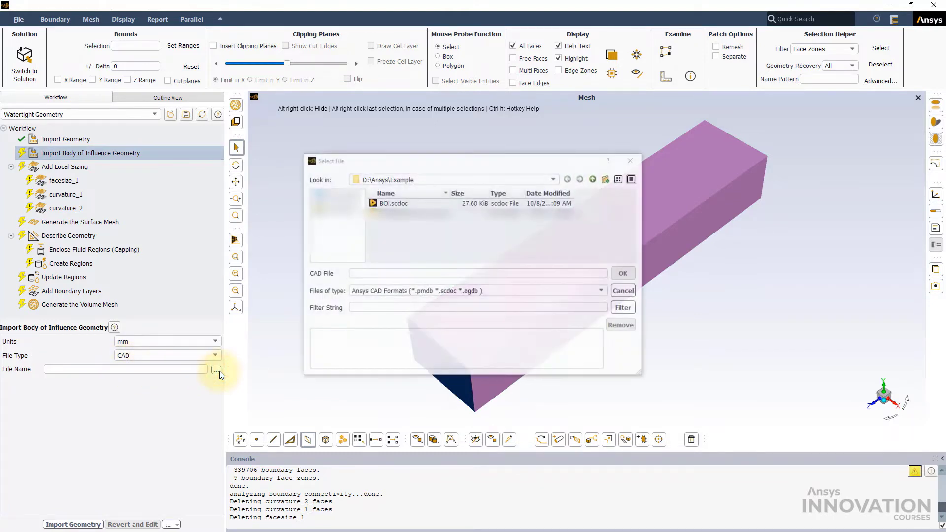
{"action": "double_click", "coordinate": [381, 204]}
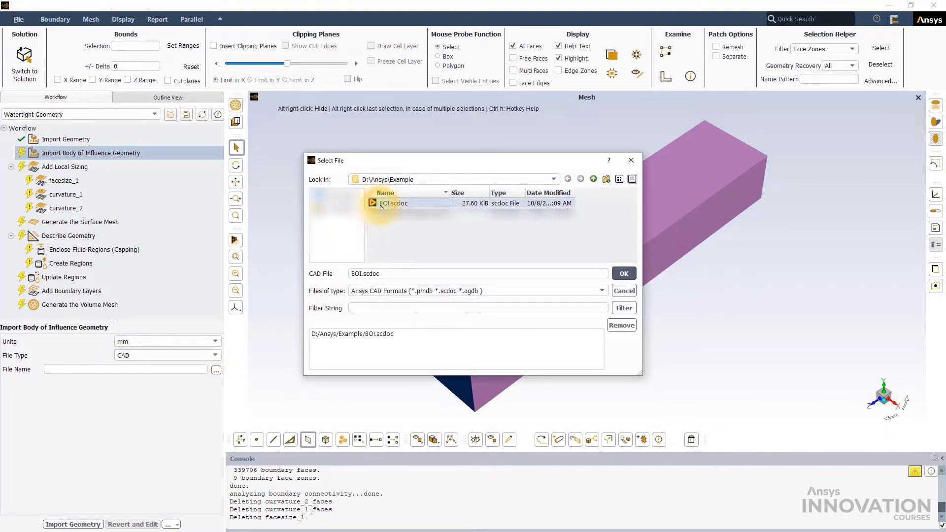
{"action": "left_click", "coordinate": [624, 273]}
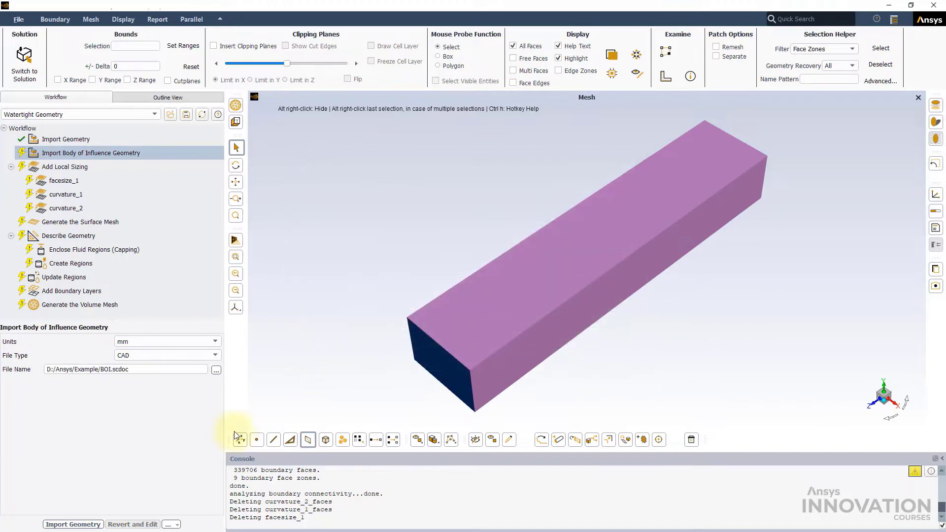
Step: Import BOI.scdoc and switch the new sizing to the Body Of Influence type
{"action": "left_click", "coordinate": [72, 524]}
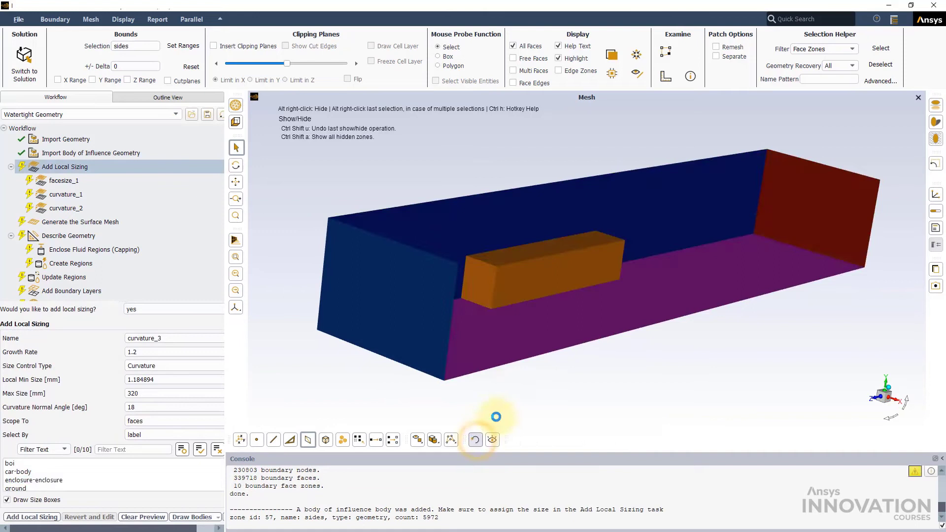
{"action": "mouse_move", "coordinate": [496, 417]}
{"action": "left_mouse_down"}
{"action": "mouse_move", "coordinate": [535, 384]}
{"action": "mouse_move", "coordinate": [553, 387]}
{"action": "mouse_move", "coordinate": [494, 284]}
{"action": "left_mouse_up"}
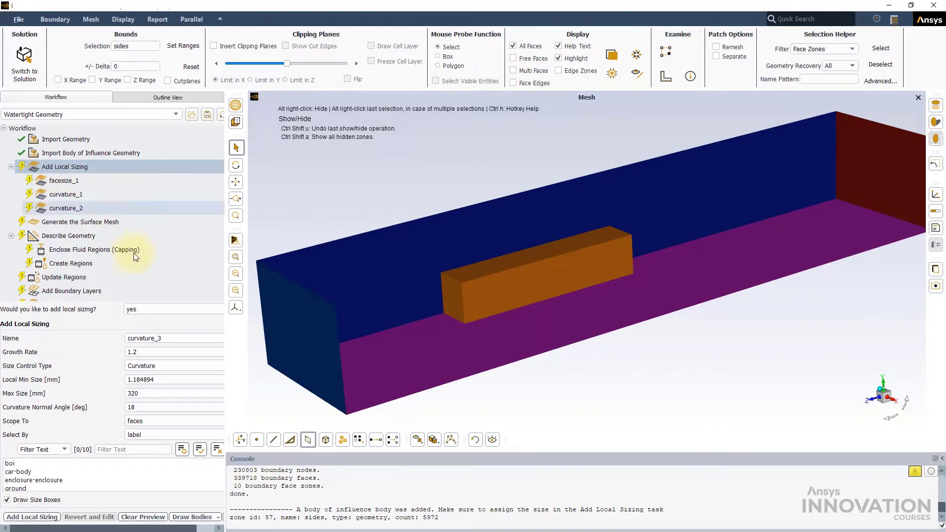
{"action": "left_click", "coordinate": [150, 368]}
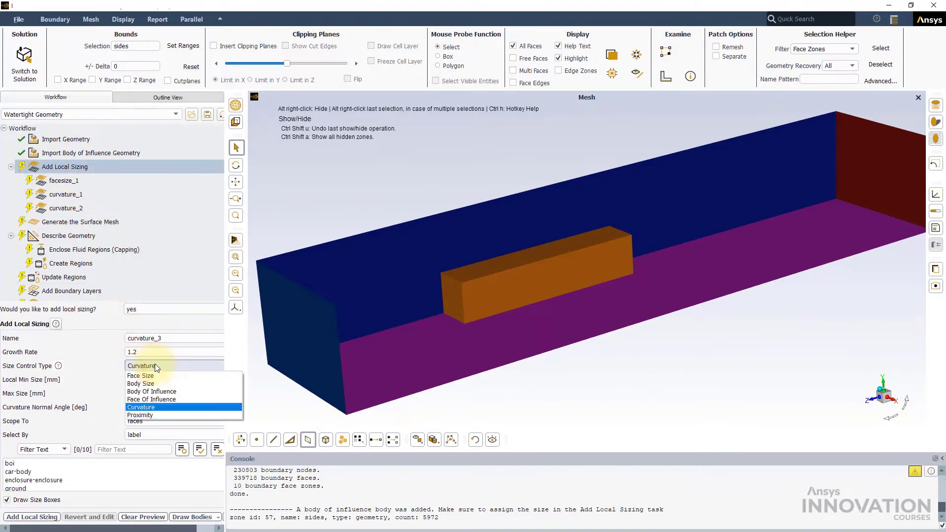
{"action": "left_click", "coordinate": [153, 392]}
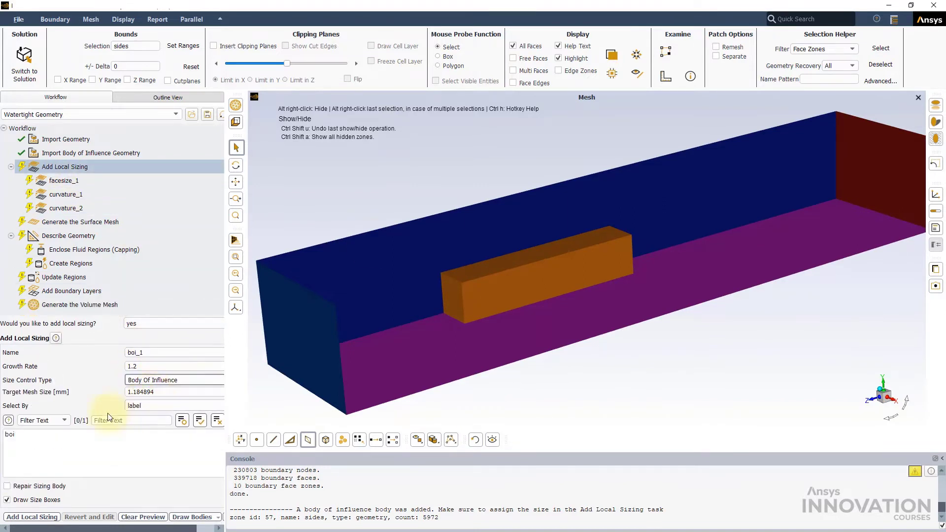
Step: Add a 60 mm body-of-influence sizing on boi and complete all local sizing tasks
{"action": "left_click", "coordinate": [12, 435]}
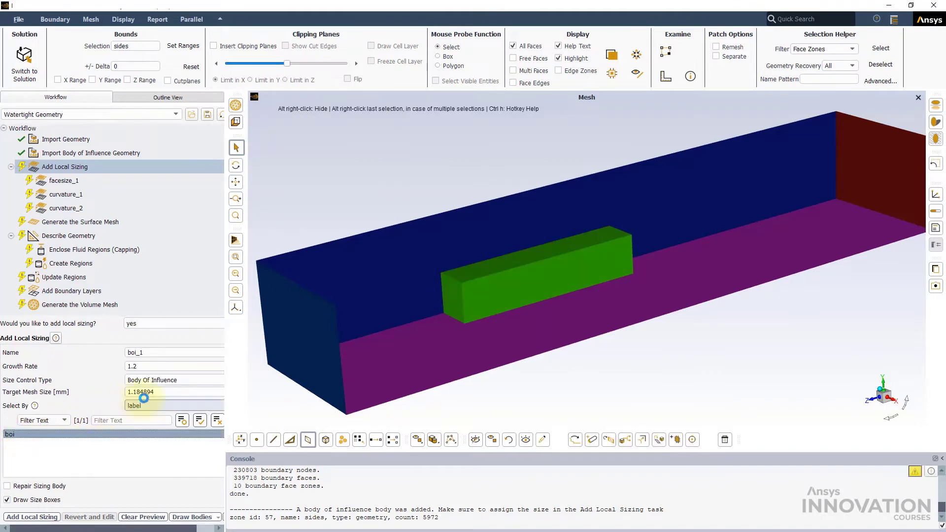
{"action": "type", "text": "60"}
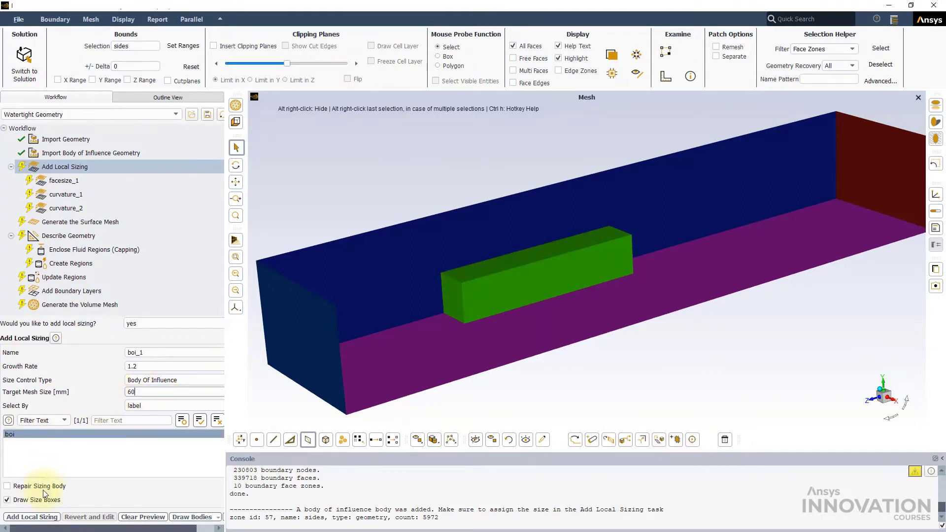
{"action": "left_click", "coordinate": [45, 518]}
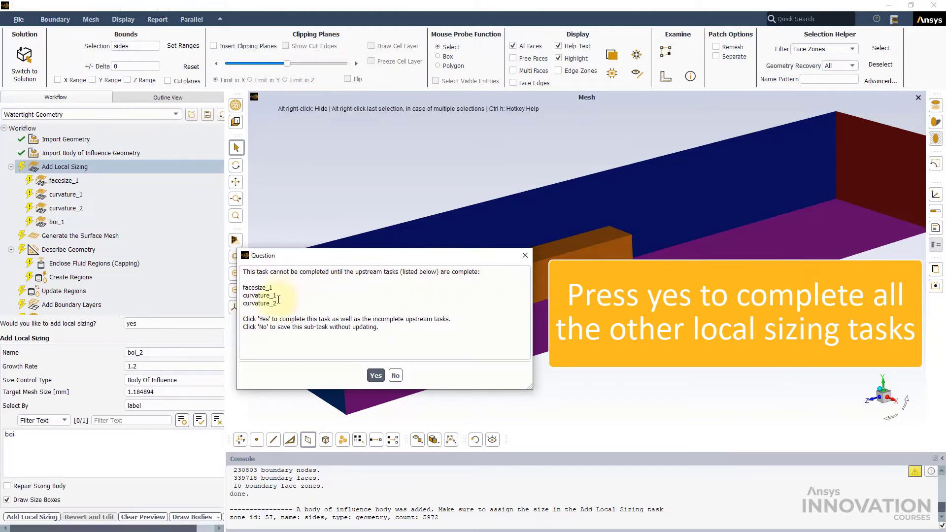
{"action": "left_click", "coordinate": [375, 376]}
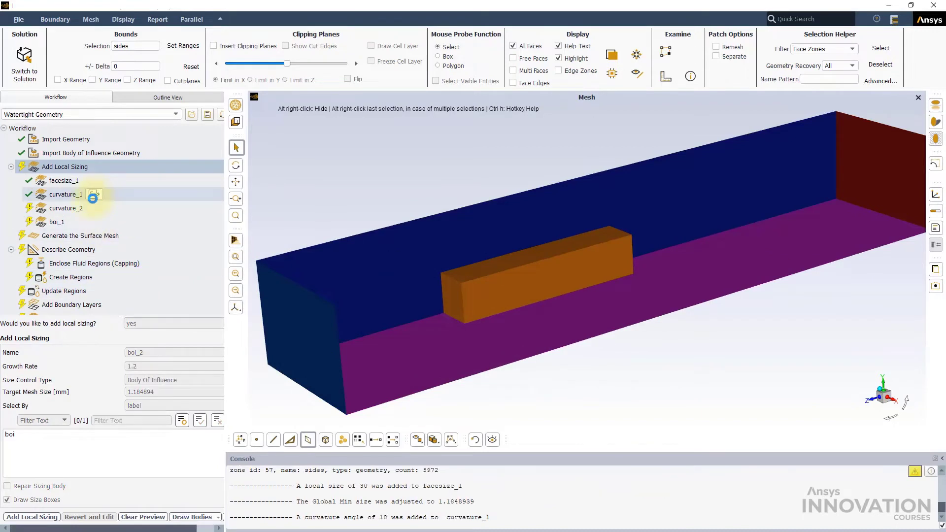
{"action": "left_click", "coordinate": [90, 236]}
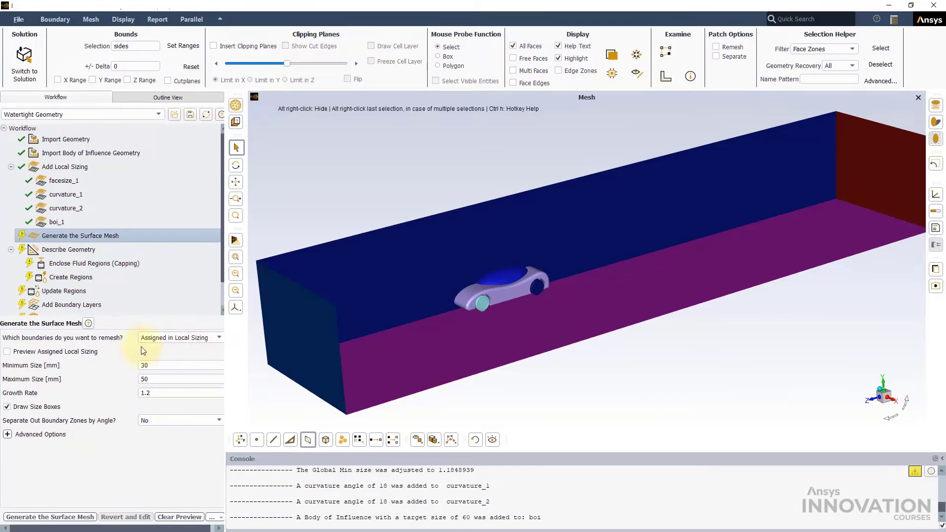
Step: Regenerate the surface mesh, describe fluid-only geometry without voids, and update boundaries and regions
{"action": "left_click", "coordinate": [50, 516]}
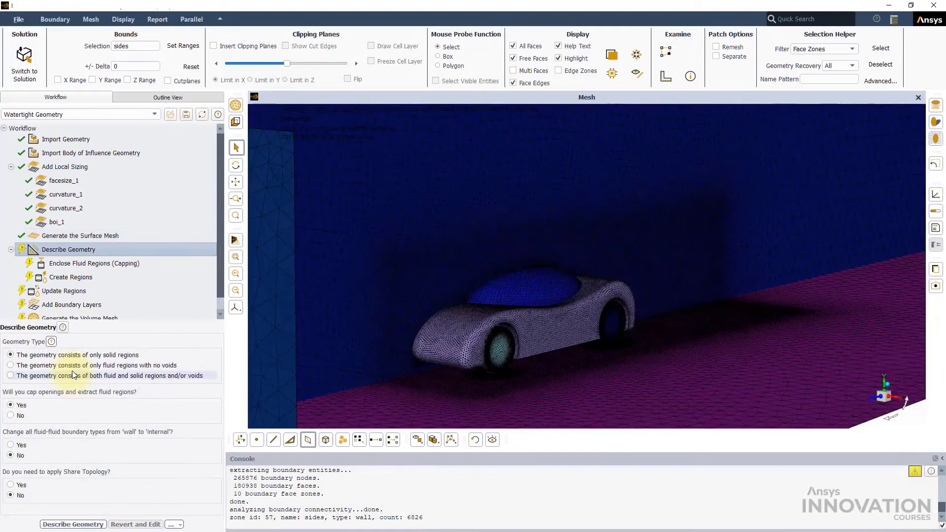
{"action": "left_click", "coordinate": [73, 367]}
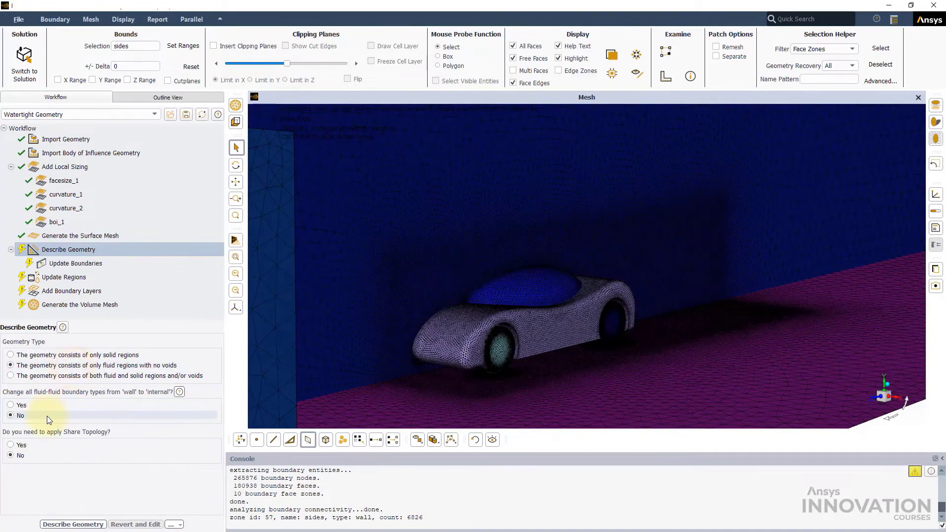
{"action": "left_click", "coordinate": [69, 524]}
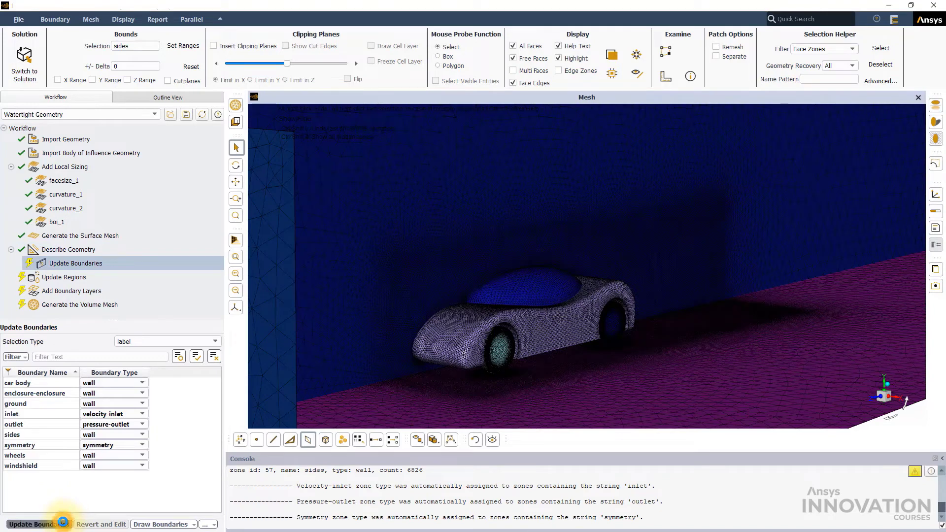
{"action": "left_click", "coordinate": [63, 523]}
{"action": "left_click", "coordinate": [65, 525]}
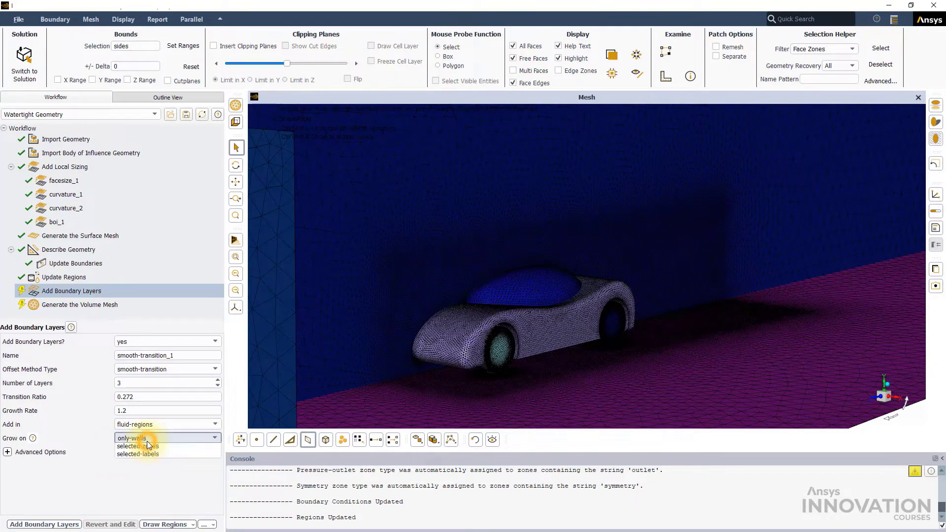
Step: Grow the 3-layer smooth-transition boundary layer on only the car-body, wheels and windshield labels
{"action": "left_click", "coordinate": [148, 442]}
{"action": "left_click", "coordinate": [142, 482]}
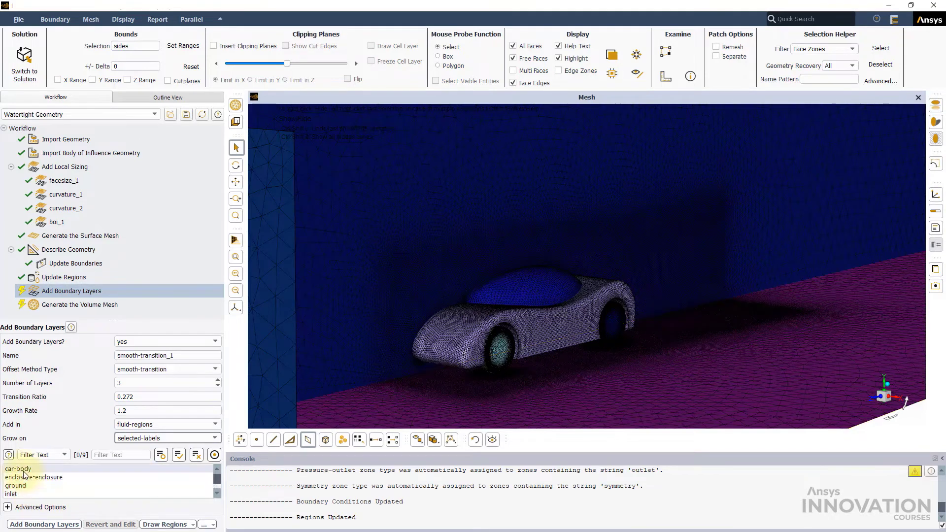
{"action": "left_click", "coordinate": [18, 468]}
{"action": "scroll", "coordinate": [17, 482], "scroll_direction": "down", "scroll_amount": 2}
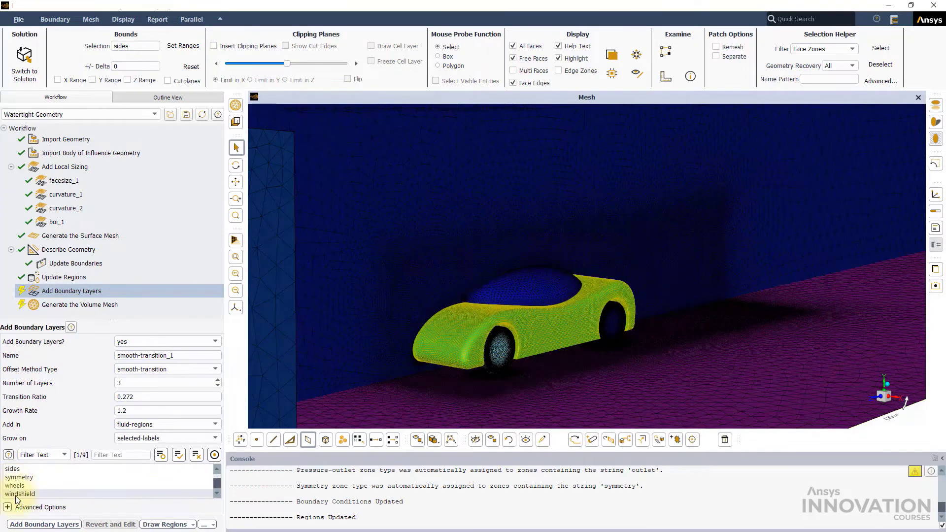
{"action": "left_click", "coordinate": [17, 494]}
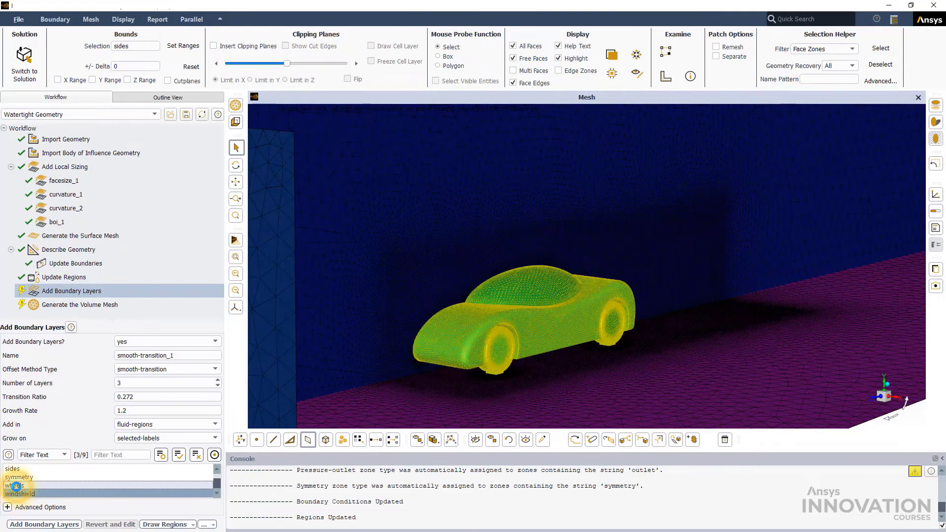
{"action": "left_click", "coordinate": [58, 525]}
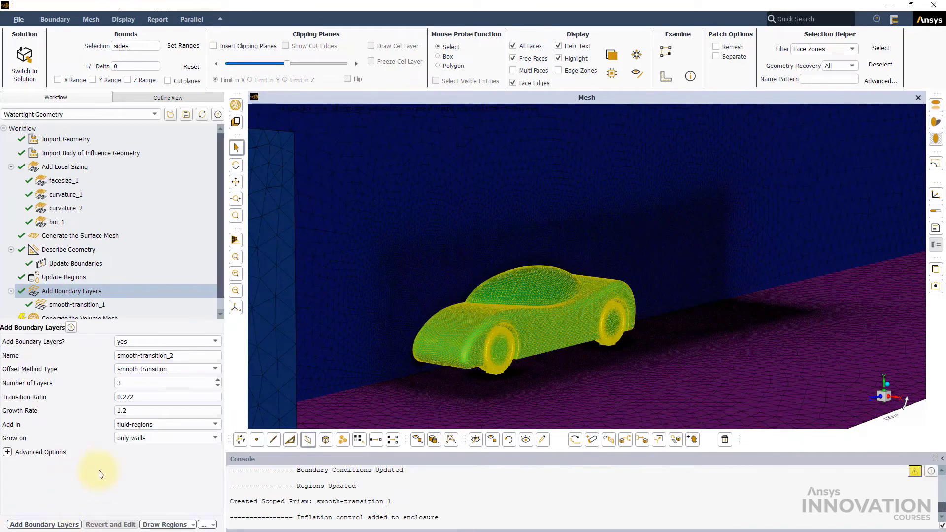
{"action": "scroll", "coordinate": [218, 230], "scroll_direction": "down", "scroll_amount": 1}
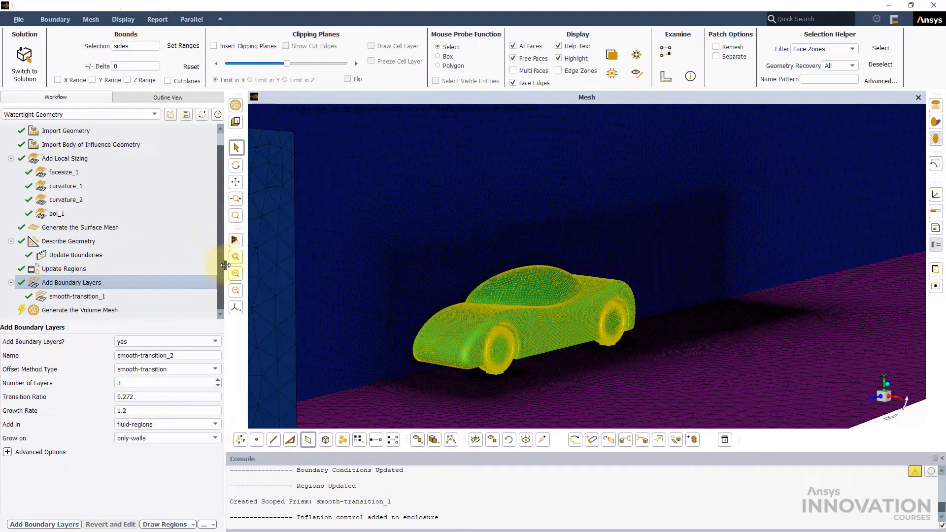
{"action": "left_click", "coordinate": [98, 312]}
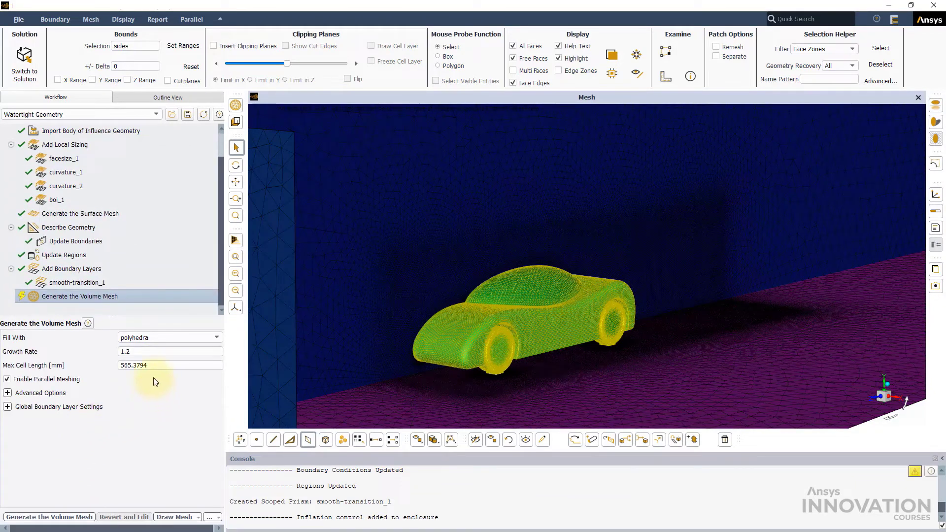
Step: Generate a poly-hexcore volume mesh of 843,305 cells with 0.20 minimum orthogonal quality
{"action": "left_click", "coordinate": [163, 344]}
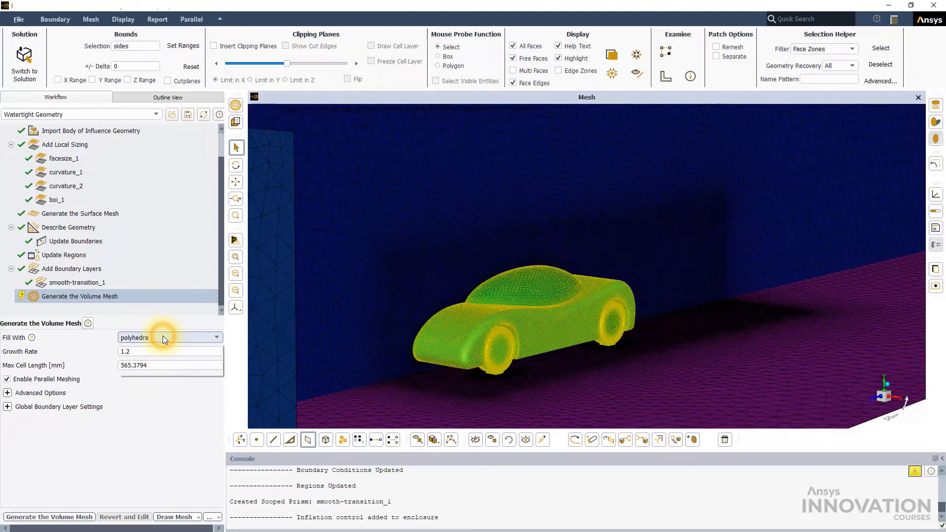
{"action": "left_click", "coordinate": [144, 371]}
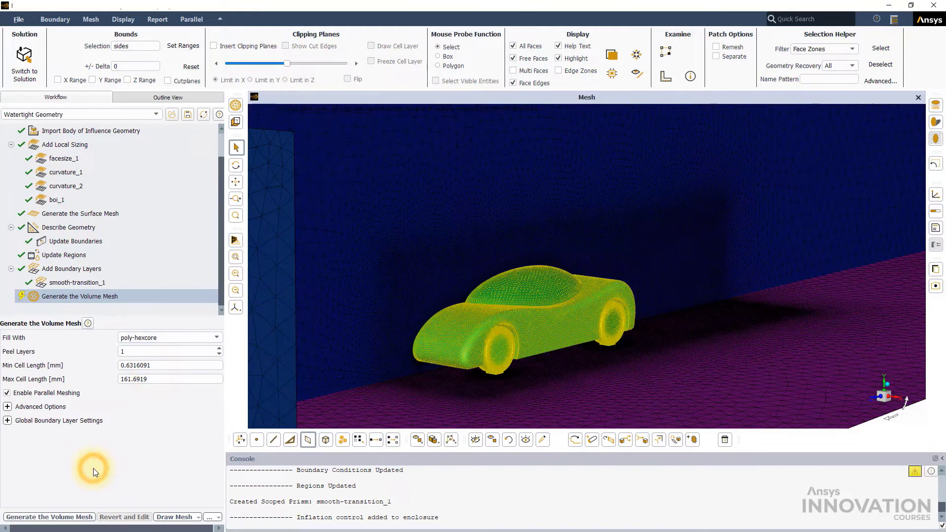
{"action": "left_click", "coordinate": [34, 517]}
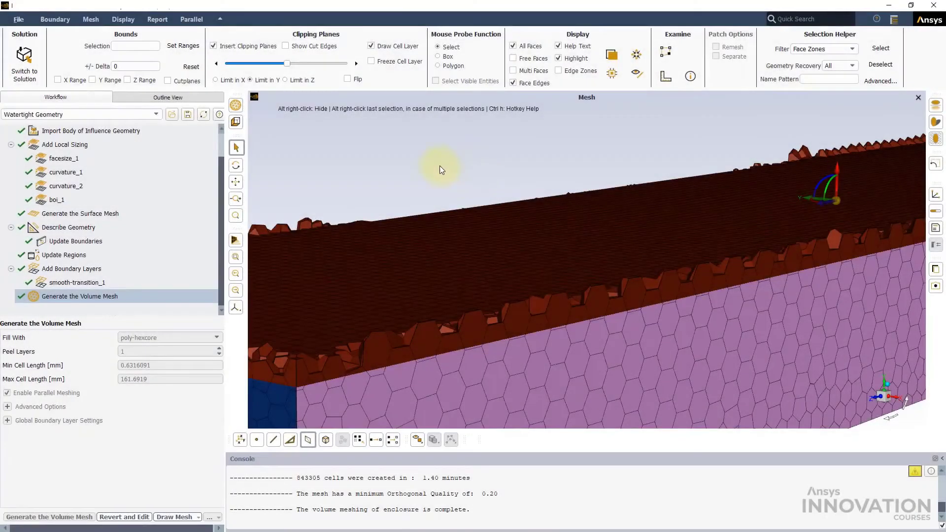
Step: Section the mesh with an X clipping plane dragged through the car
{"action": "left_click", "coordinate": [285, 80]}
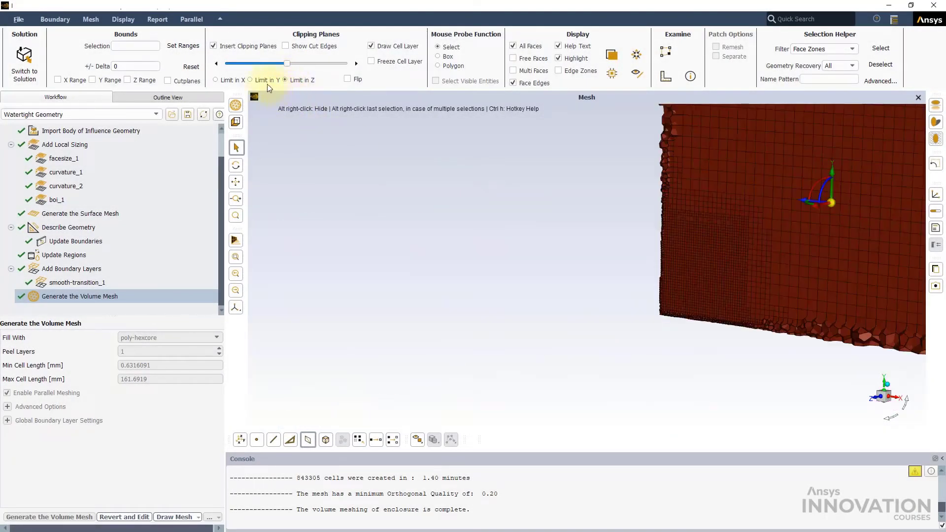
{"action": "left_click", "coordinate": [215, 80]}
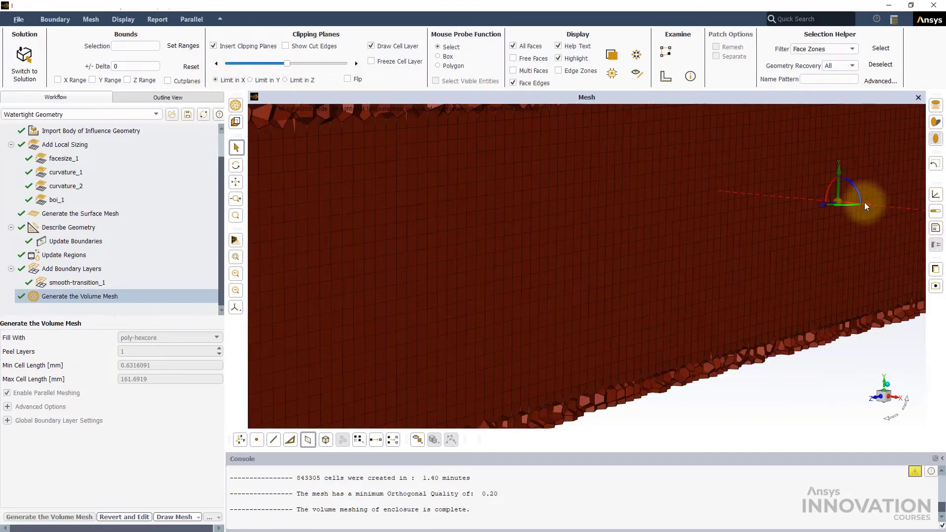
{"action": "left_click_drag", "start_coordinate": [866, 203], "coordinate": [722, 204]}
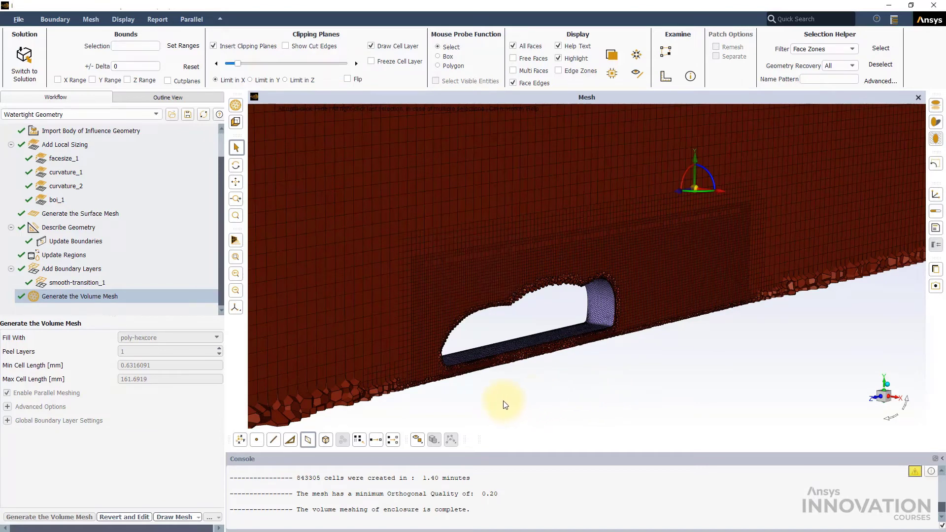
Step: Insert an Improve Volume Mesh task after volume mesh generation
{"action": "right_click", "coordinate": [86, 297]}
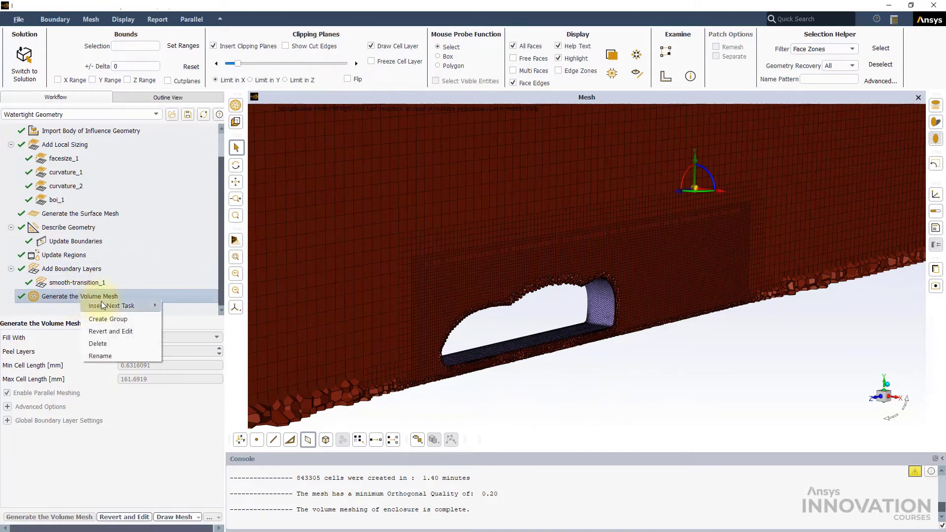
{"action": "mouse_move", "coordinate": [122, 306]}
{"action": "left_click", "coordinate": [181, 307]}
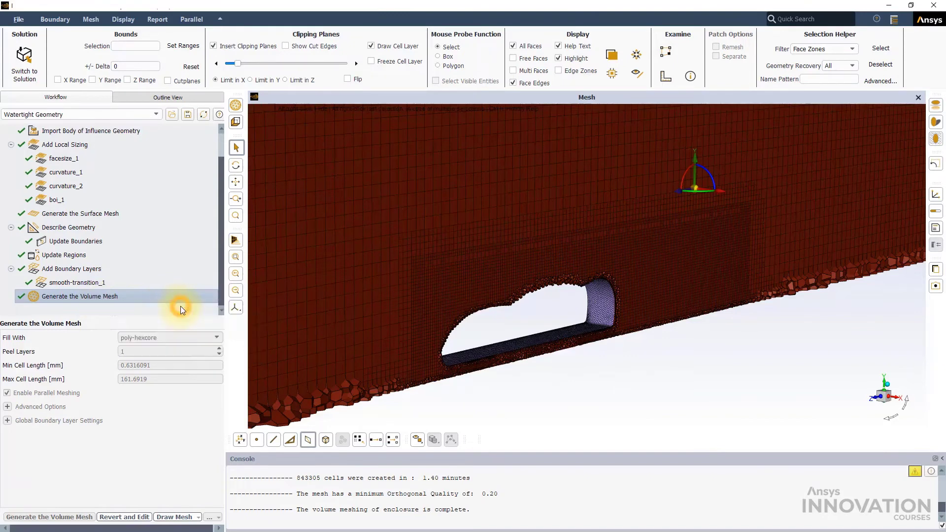
{"action": "left_click", "coordinate": [127, 342]}
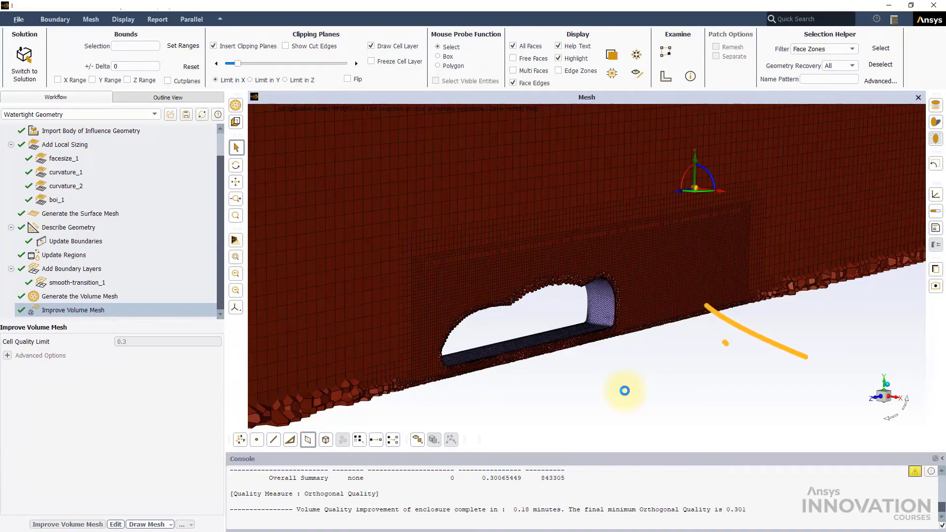
{"action": "scroll", "coordinate": [578, 204], "scroll_direction": "down", "scroll_amount": 5}
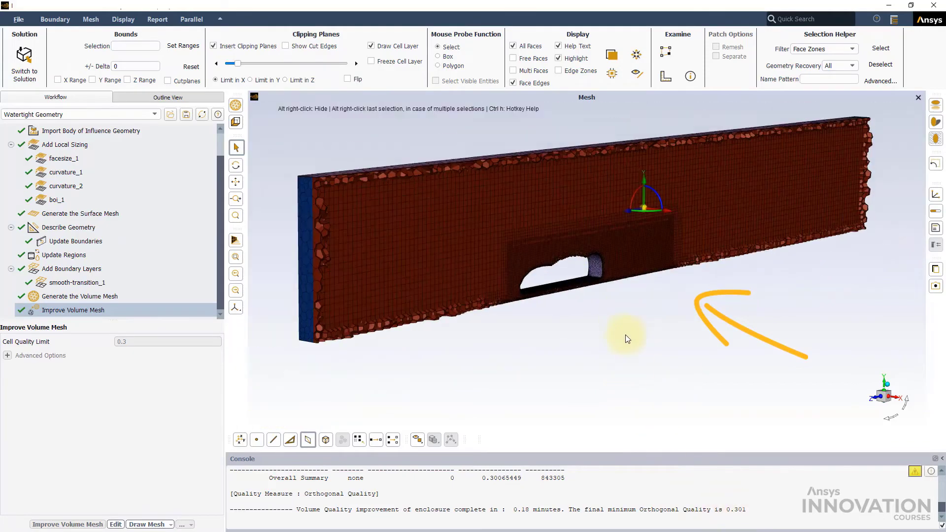
Step: Orbit the view and shift the section plane to inspect other mesh slices
{"action": "mouse_move", "coordinate": [626, 335]}
{"action": "left_mouse_down"}
{"action": "mouse_move", "coordinate": [521, 346]}
{"action": "mouse_move", "coordinate": [510, 297]}
{"action": "left_mouse_up"}
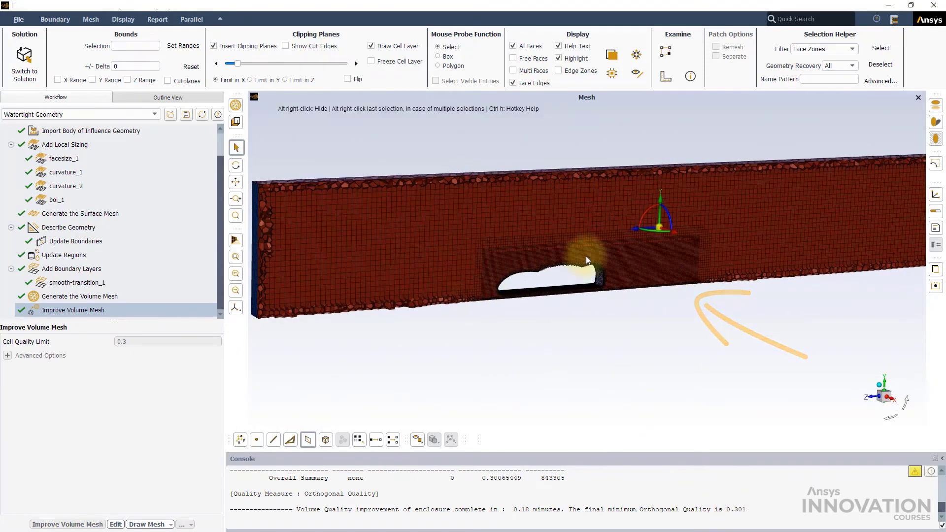
{"action": "scroll", "coordinate": [586, 256], "scroll_direction": "up", "scroll_amount": 3}
{"action": "mouse_move", "coordinate": [742, 203]}
{"action": "left_mouse_down"}
{"action": "mouse_move", "coordinate": [719, 197]}
{"action": "mouse_move", "coordinate": [730, 198]}
{"action": "left_mouse_up"}
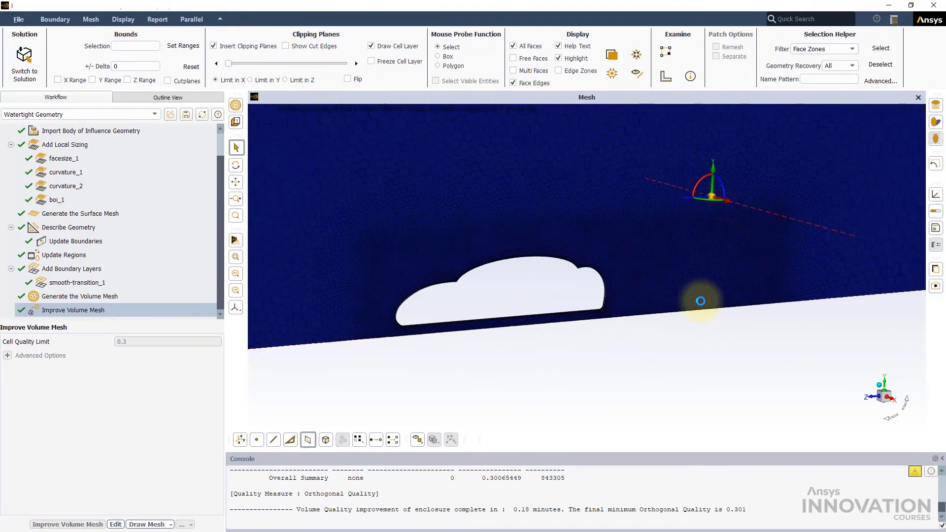
{"action": "left_click_drag", "start_coordinate": [683, 363], "coordinate": [591, 302]}
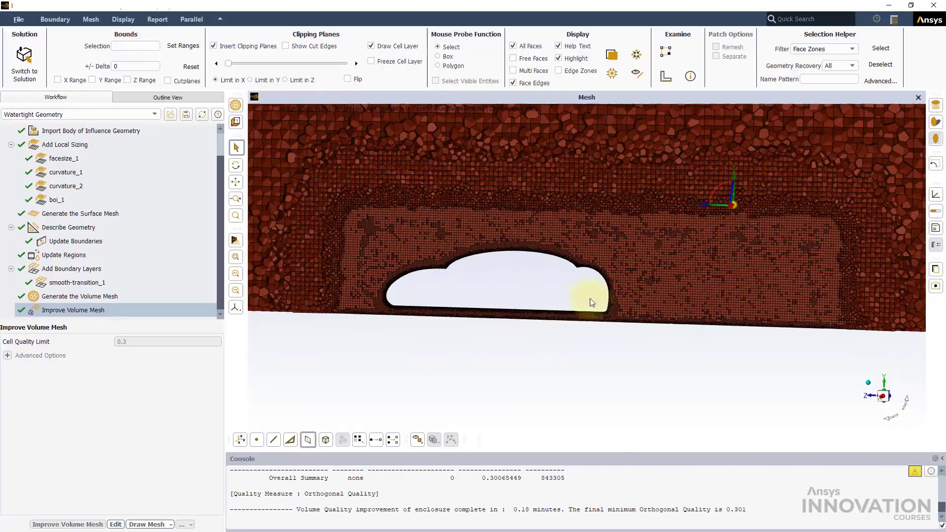